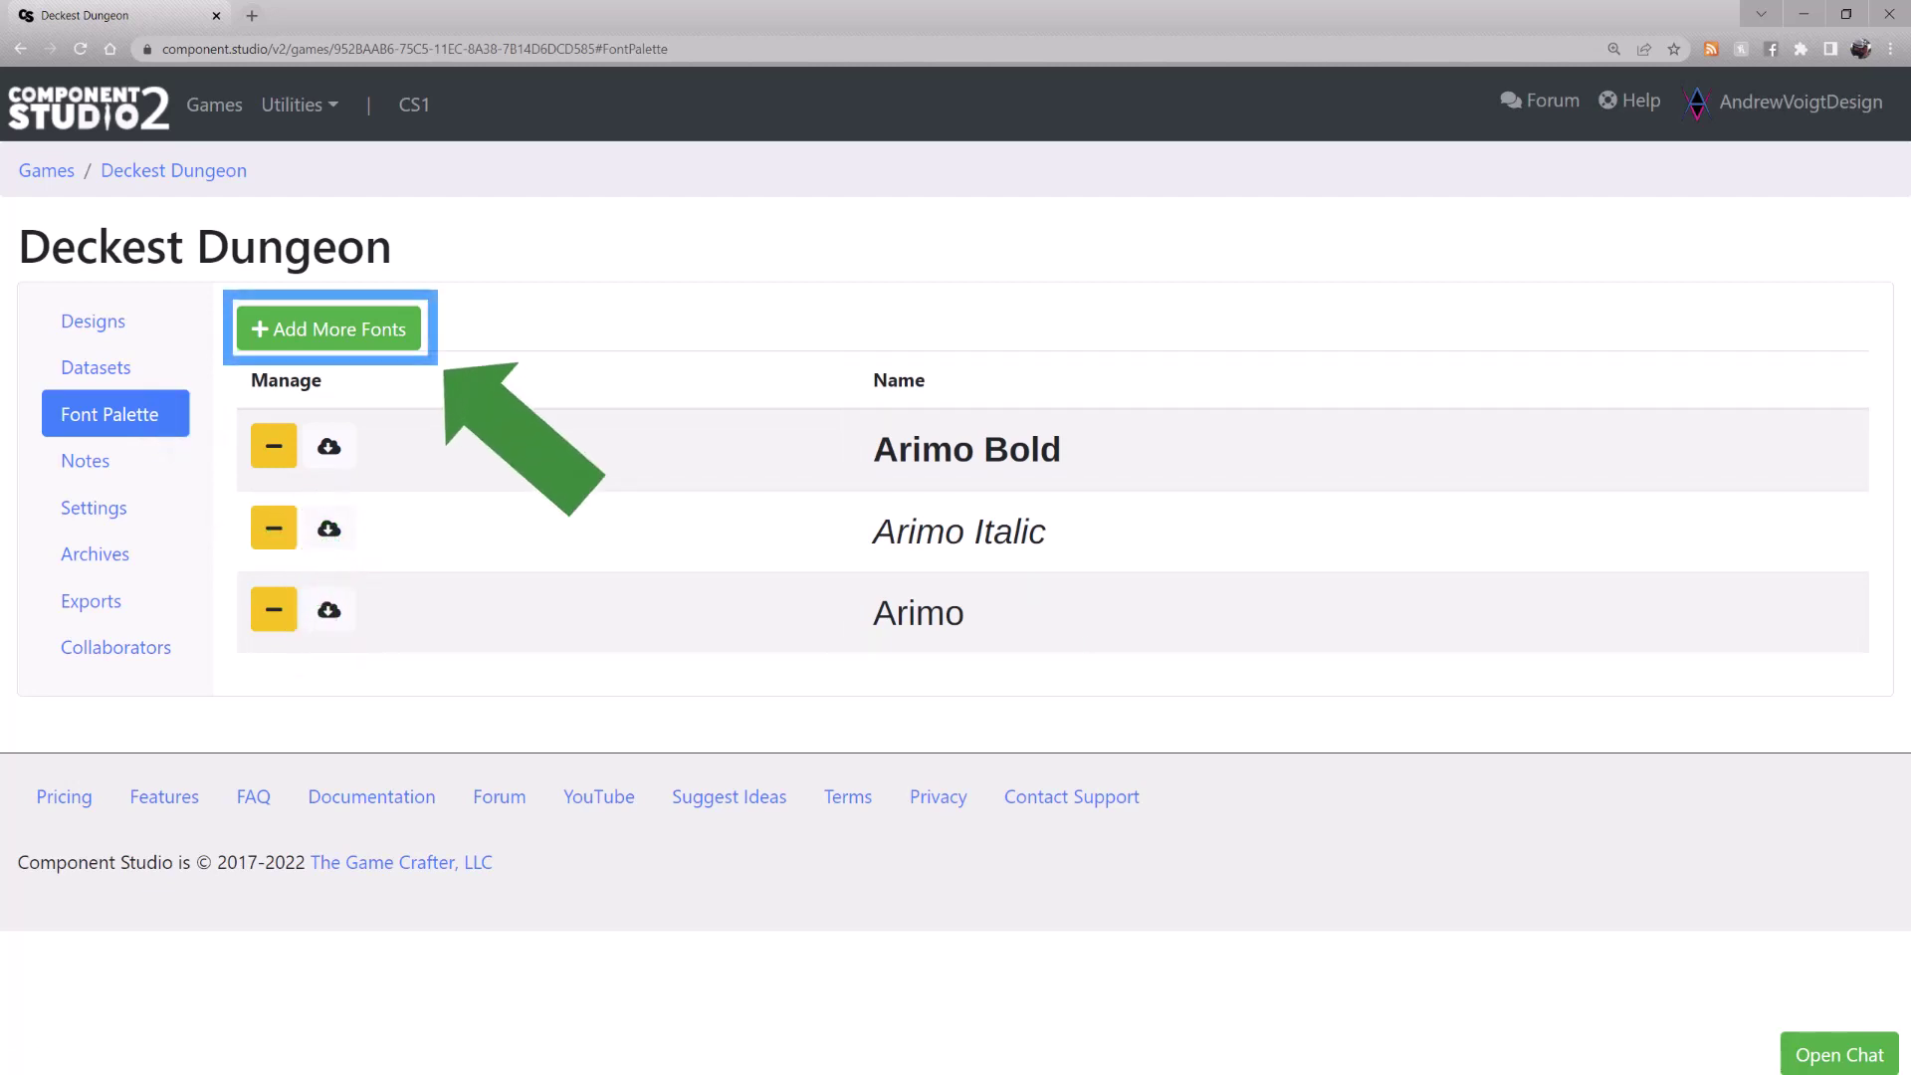
Step: Open the font library for the game and preview the fonts with the punctuation, numbers and alphabet samples
left_click(419, 337)
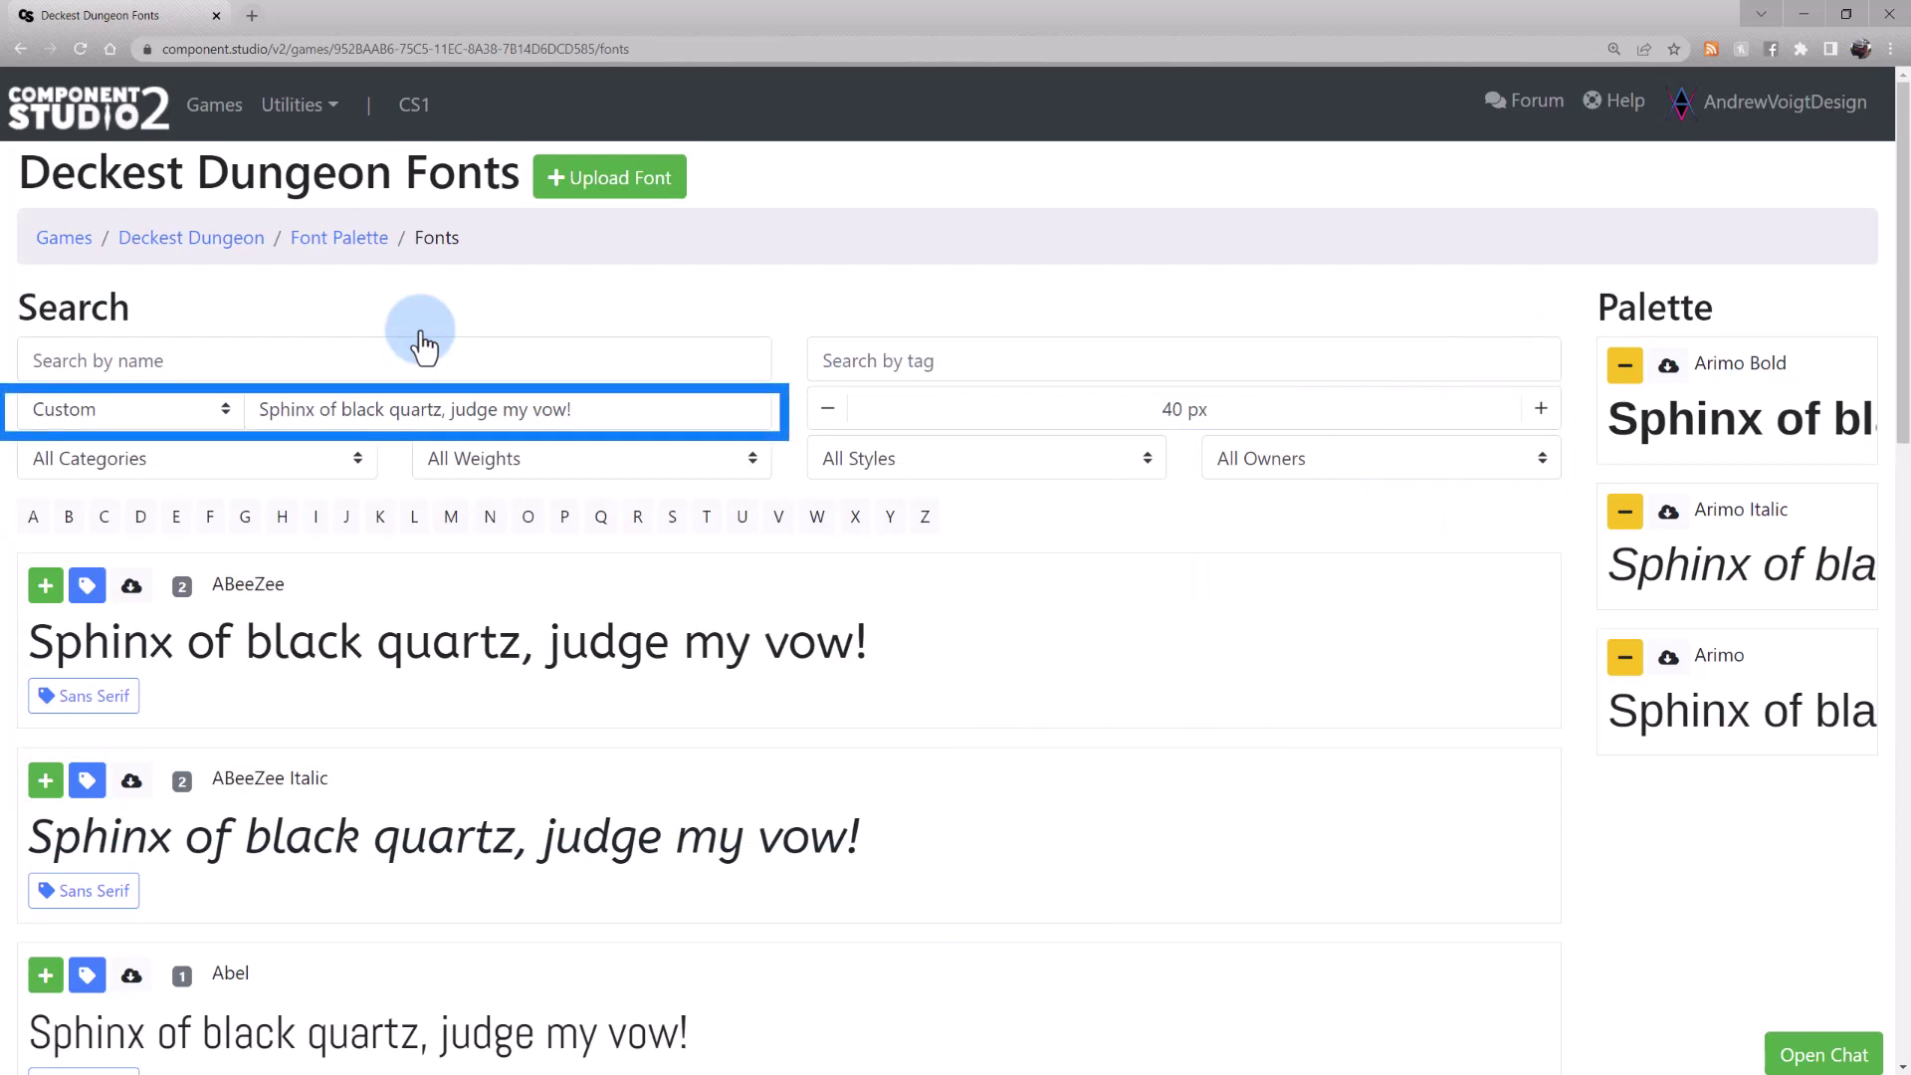
left_click(213, 420)
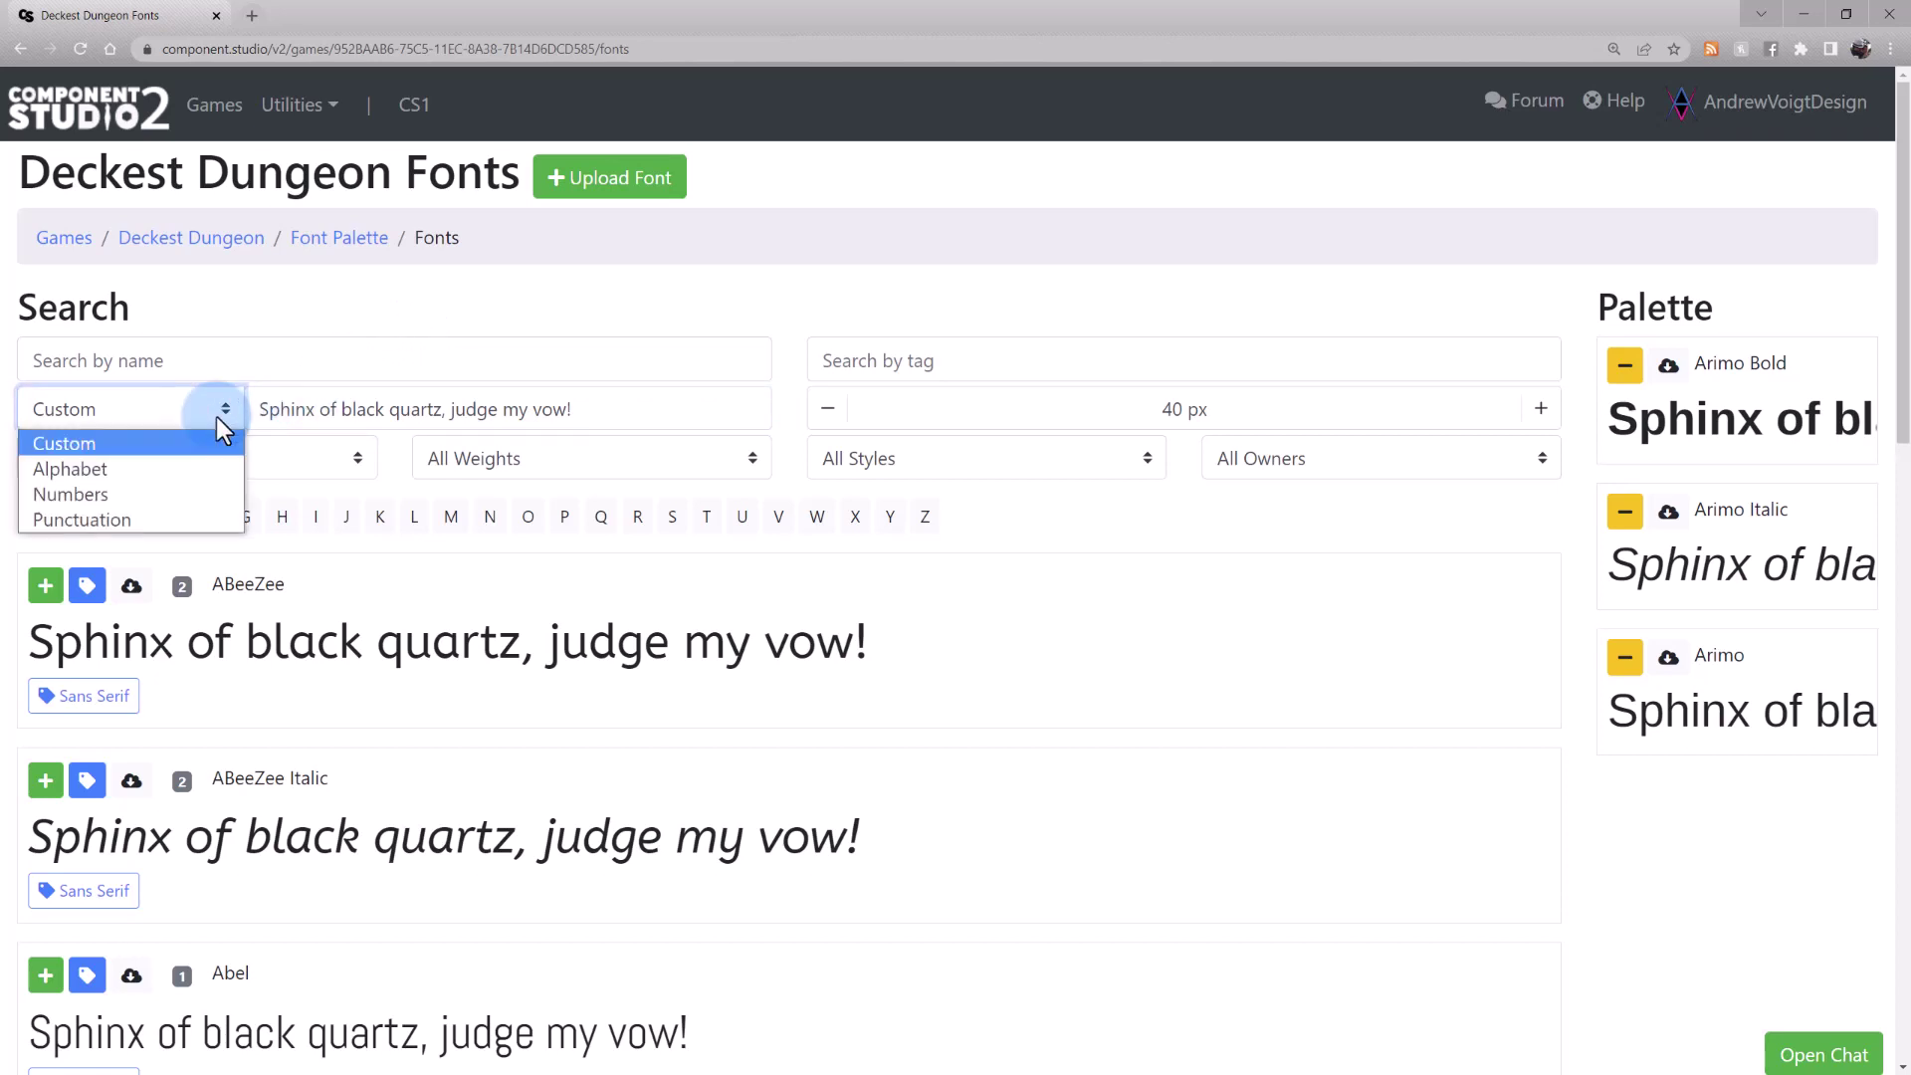
left_click(183, 514)
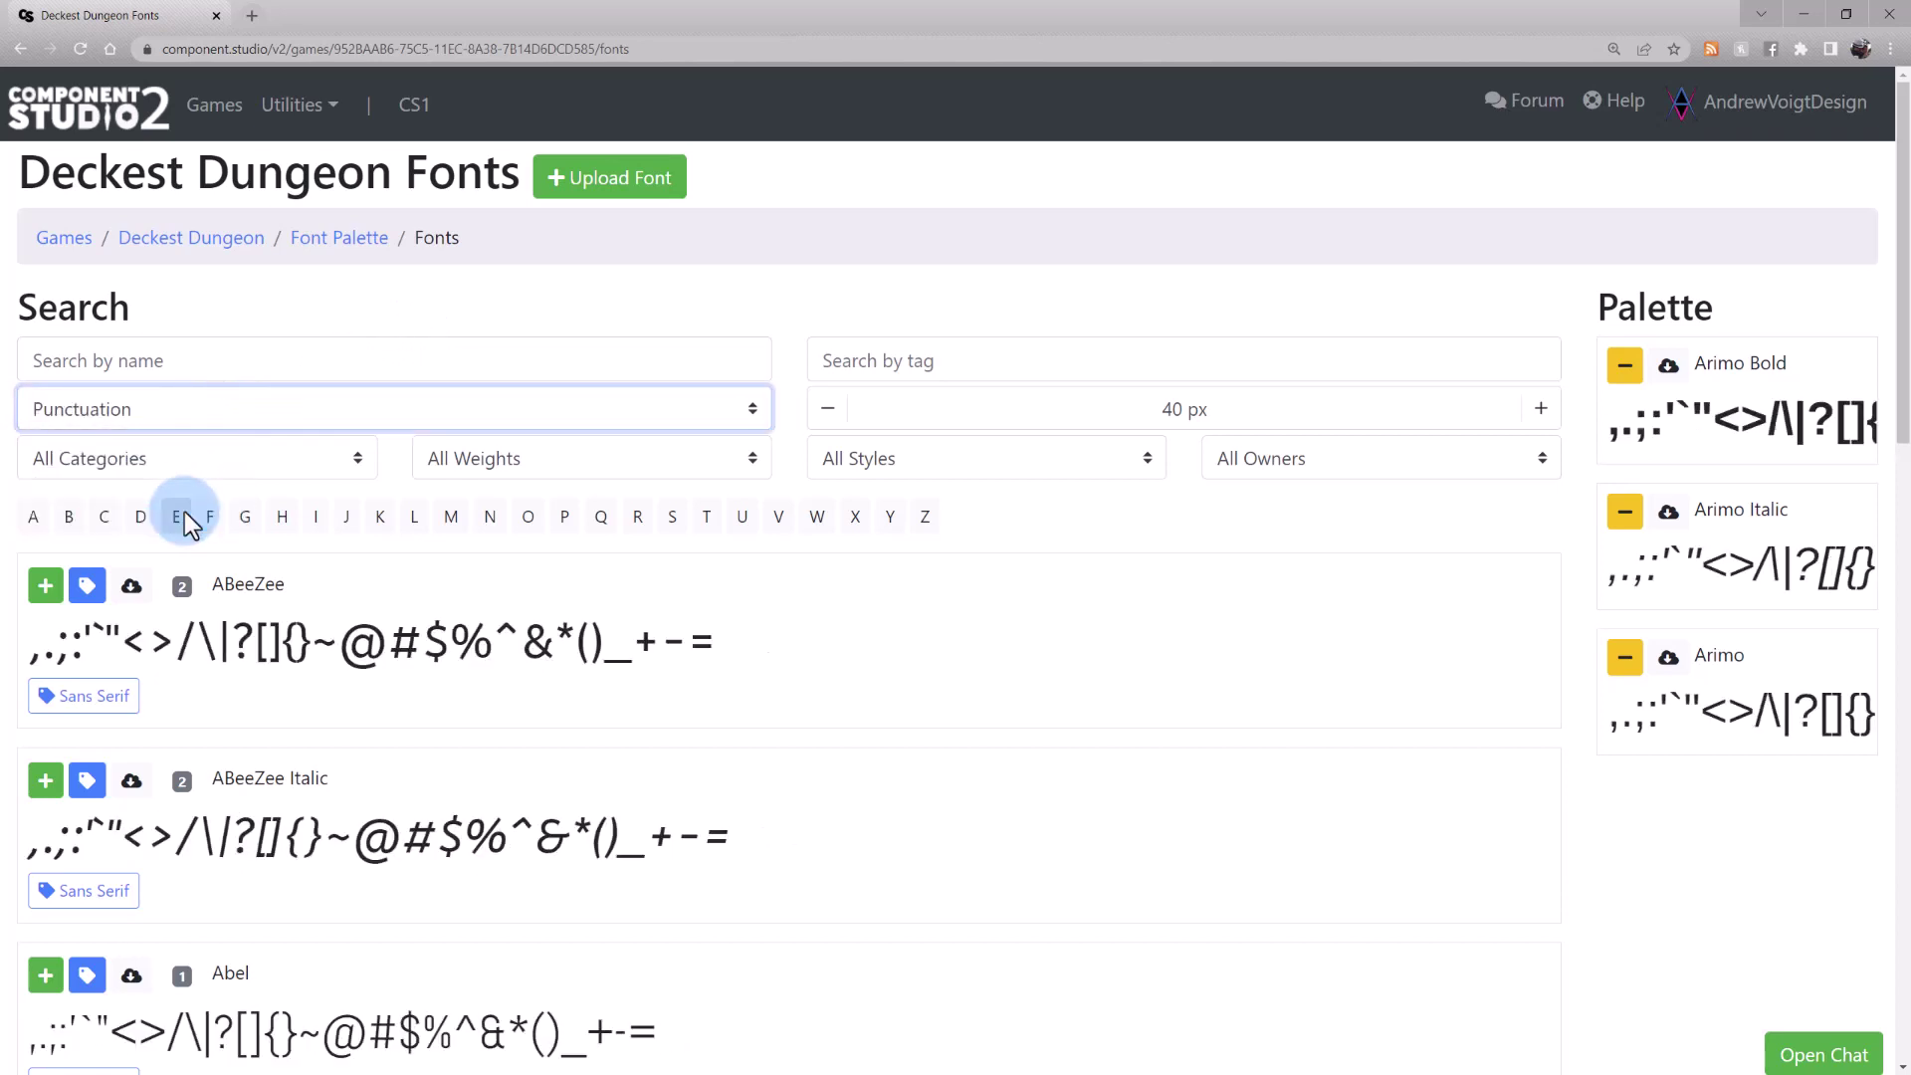
left_click(207, 410)
left_click(175, 502)
key("Up")
left_click(199, 421)
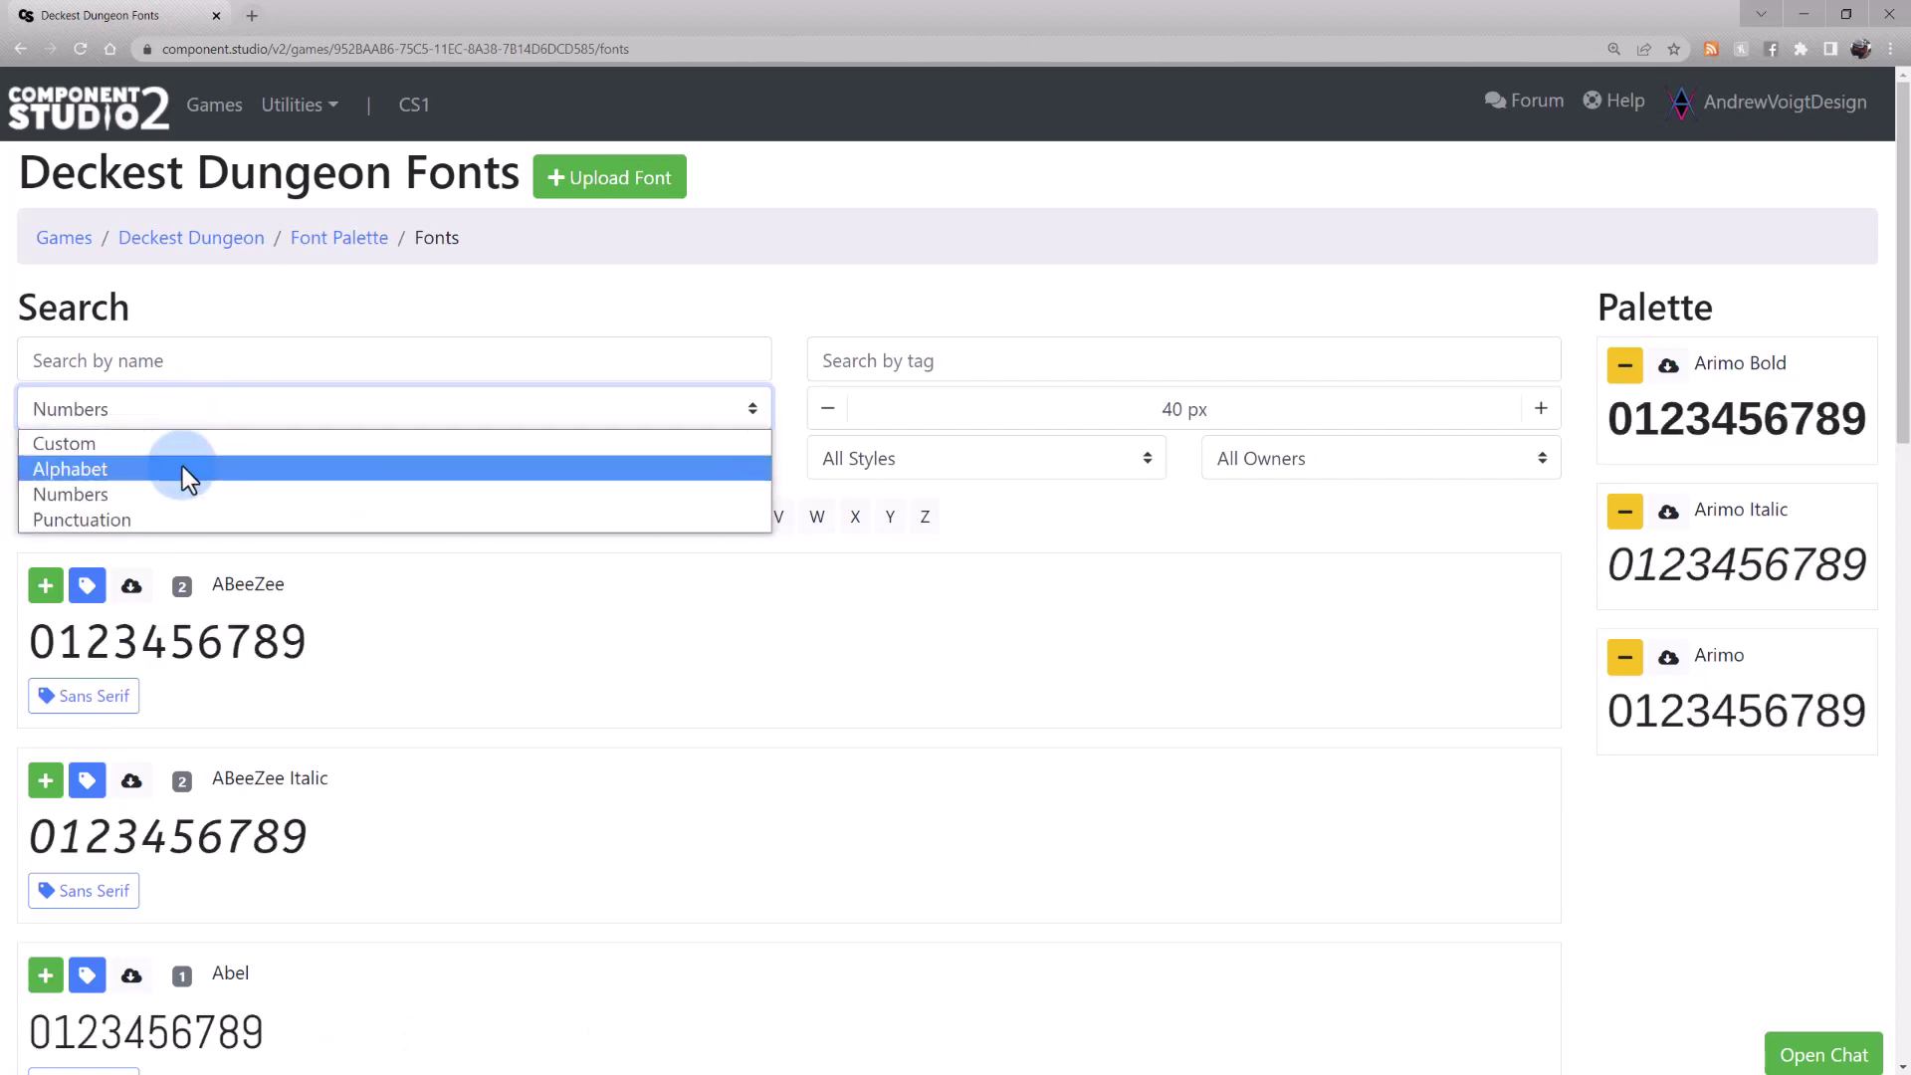
left_click(182, 466)
Step: Switch the font preview to custom sample text reading "Hello World"
left_click(189, 409)
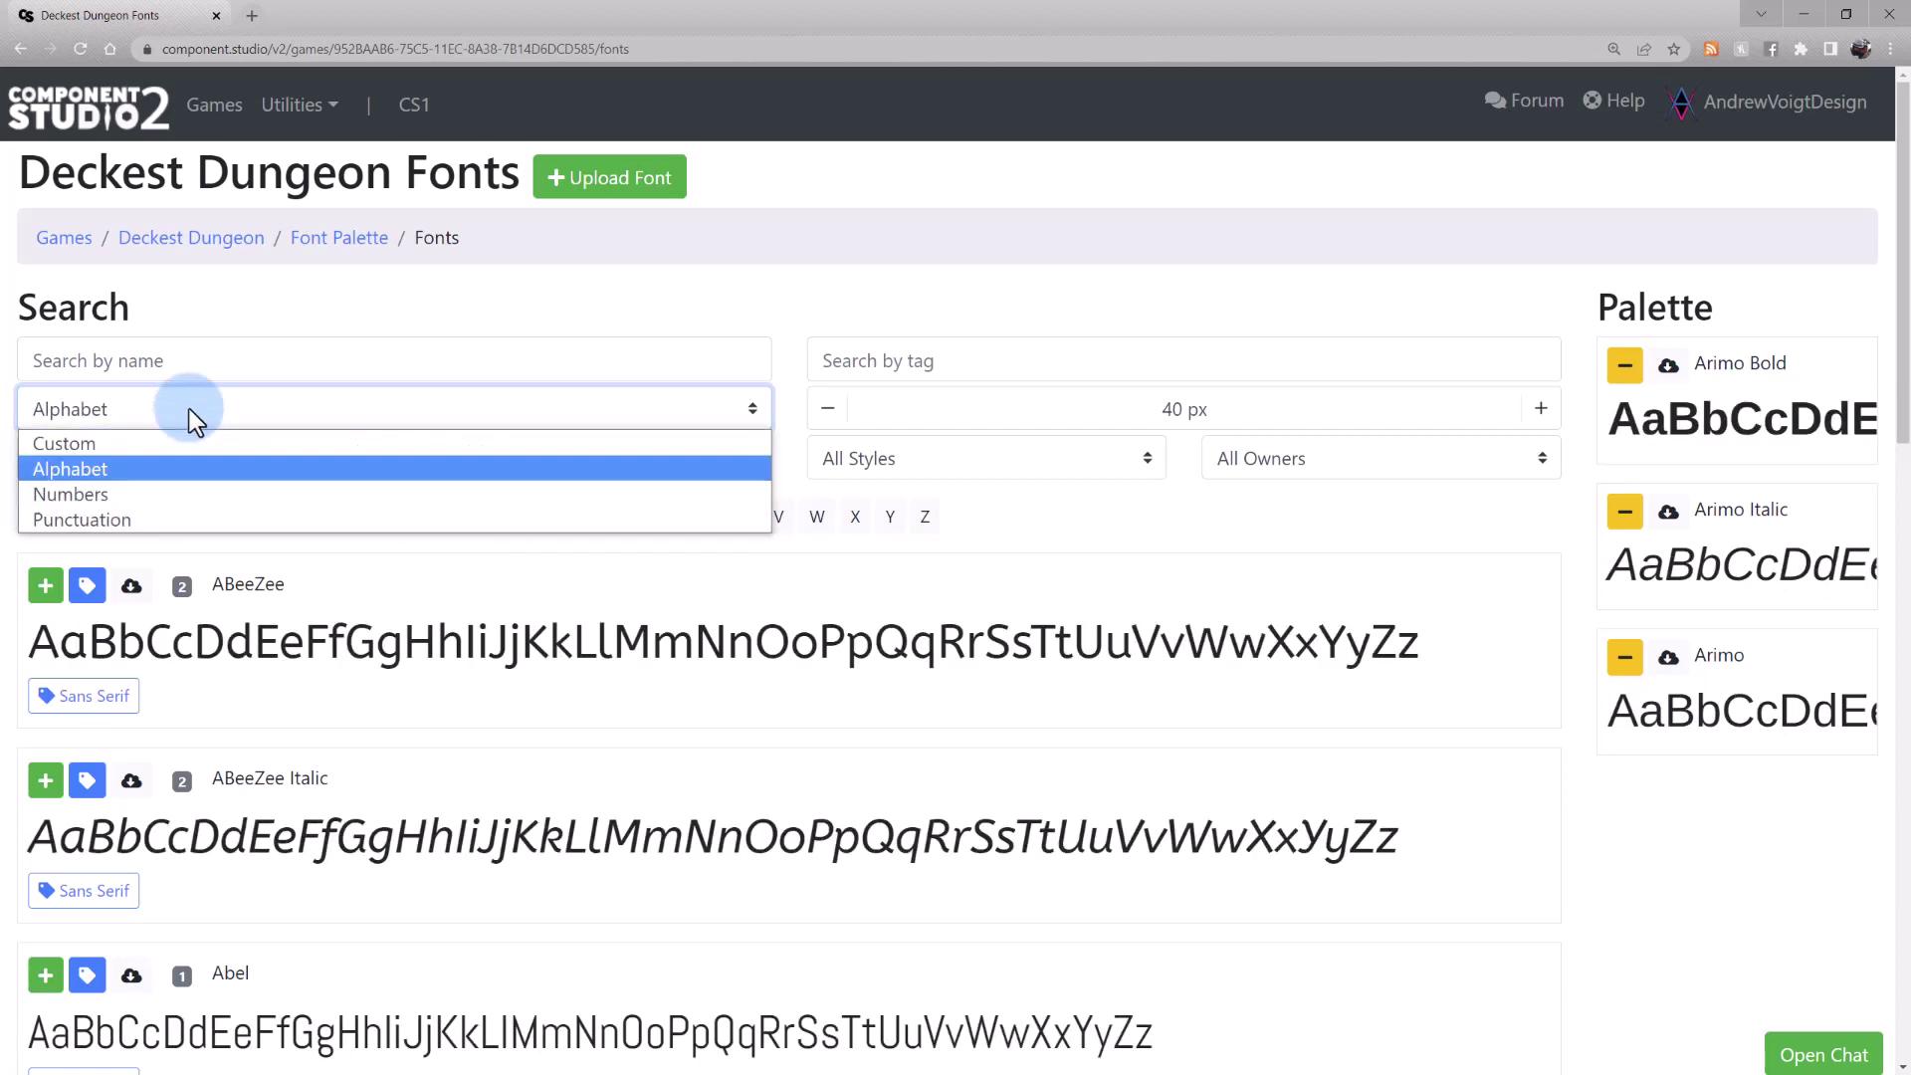
left_click(204, 463)
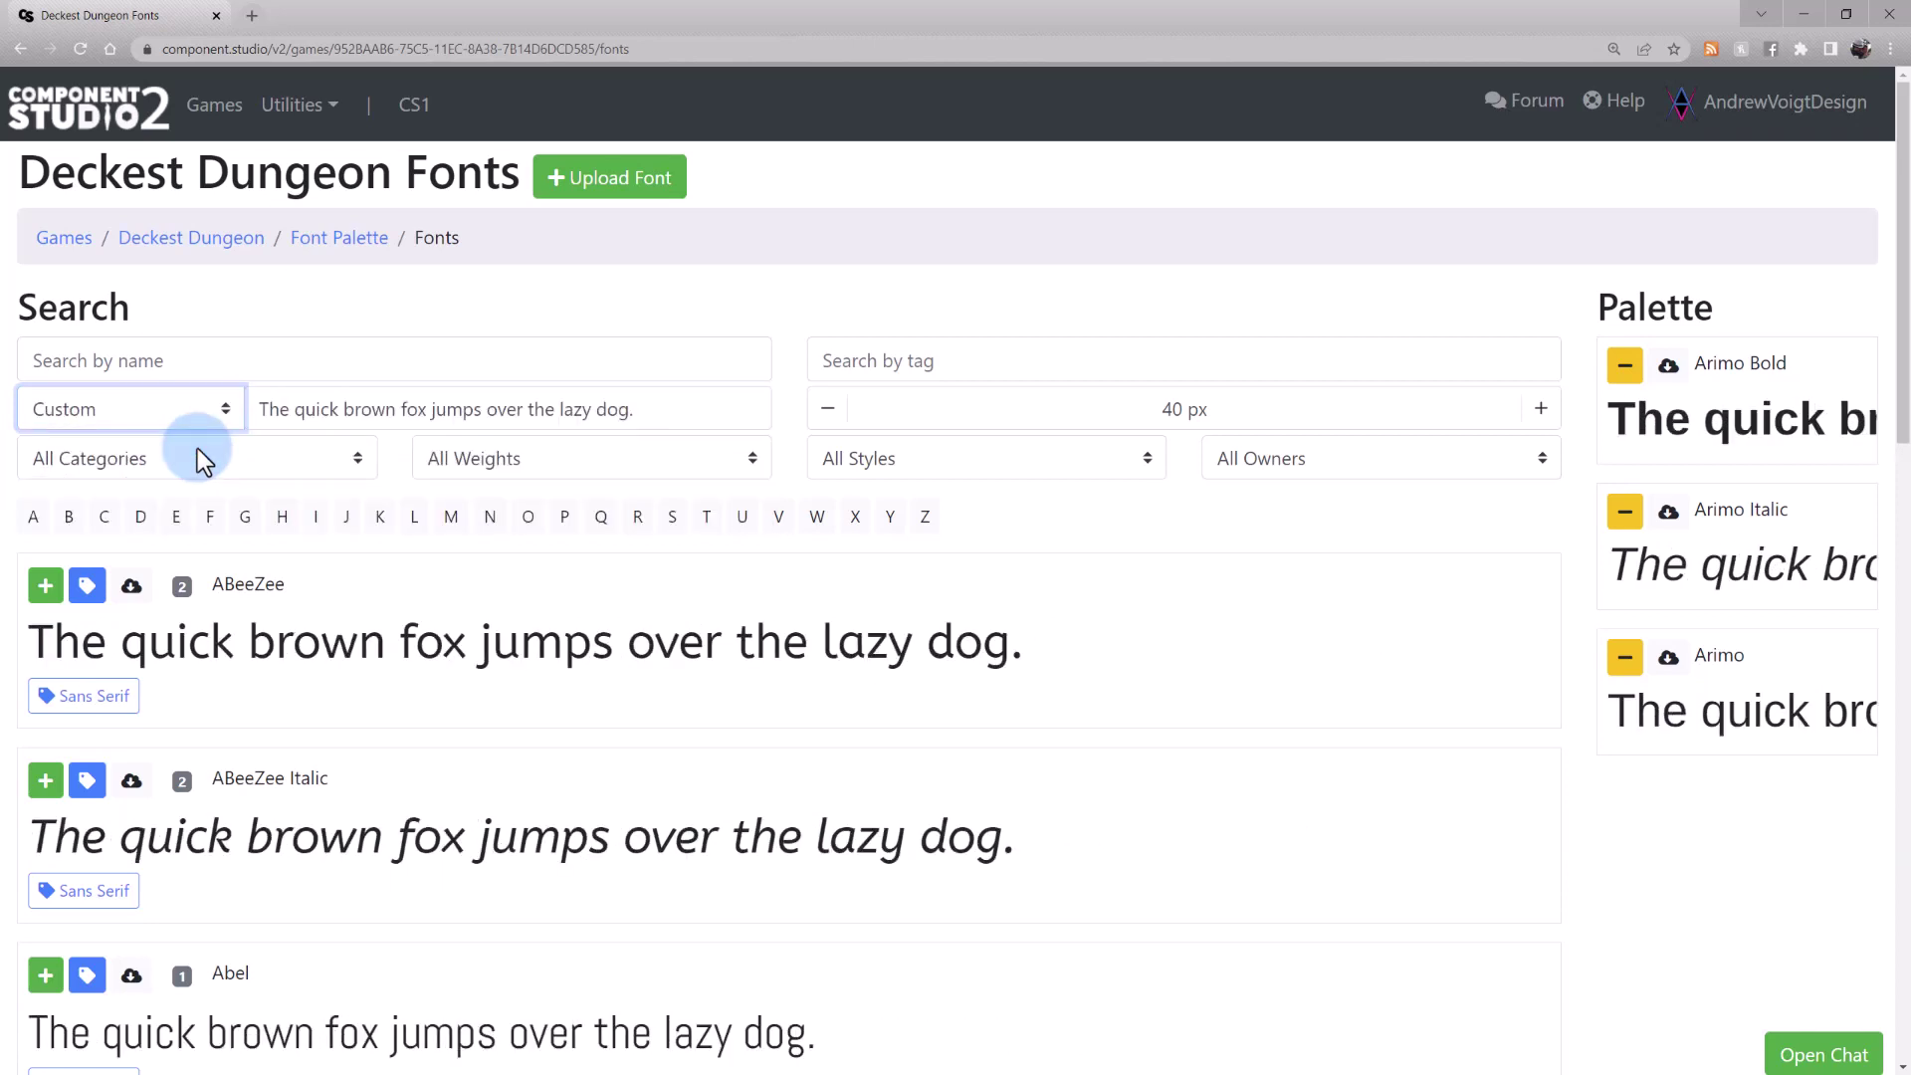
triple_click(279, 418)
type("Hello")
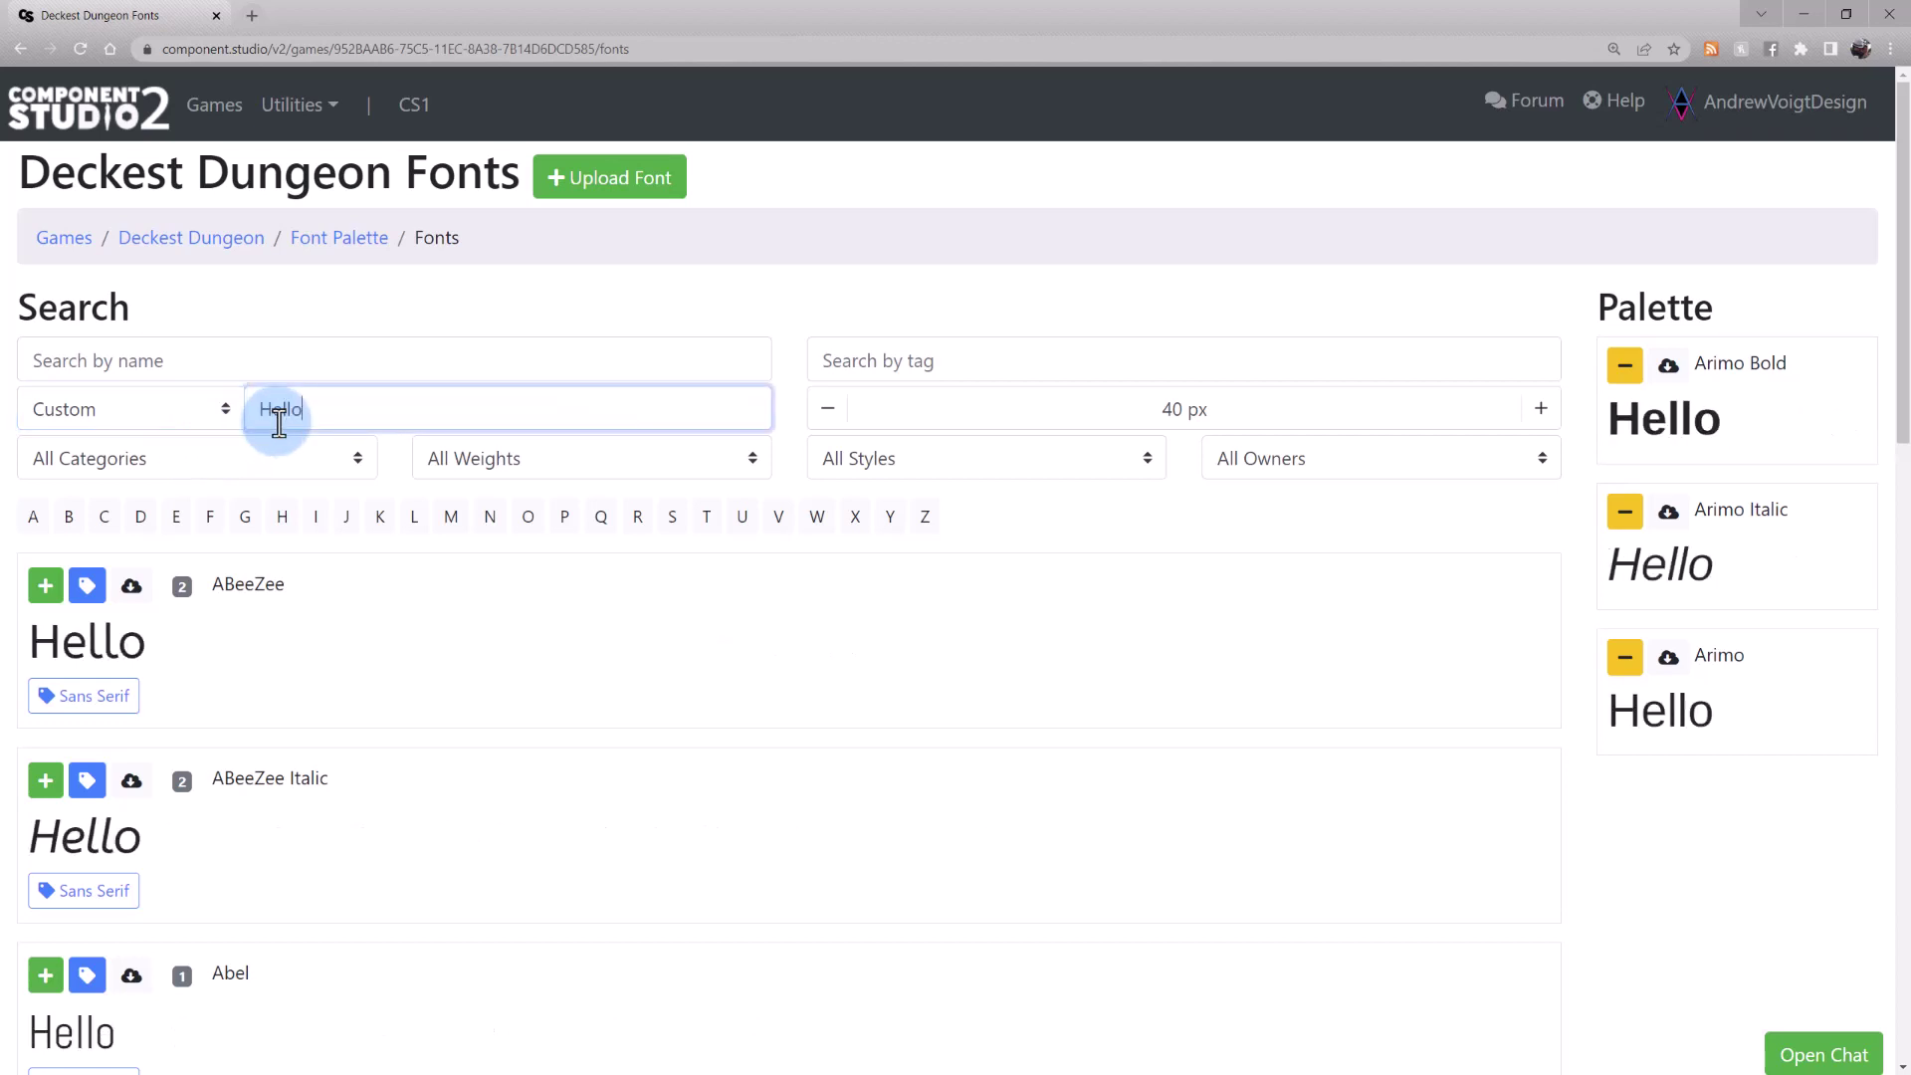
type(" World")
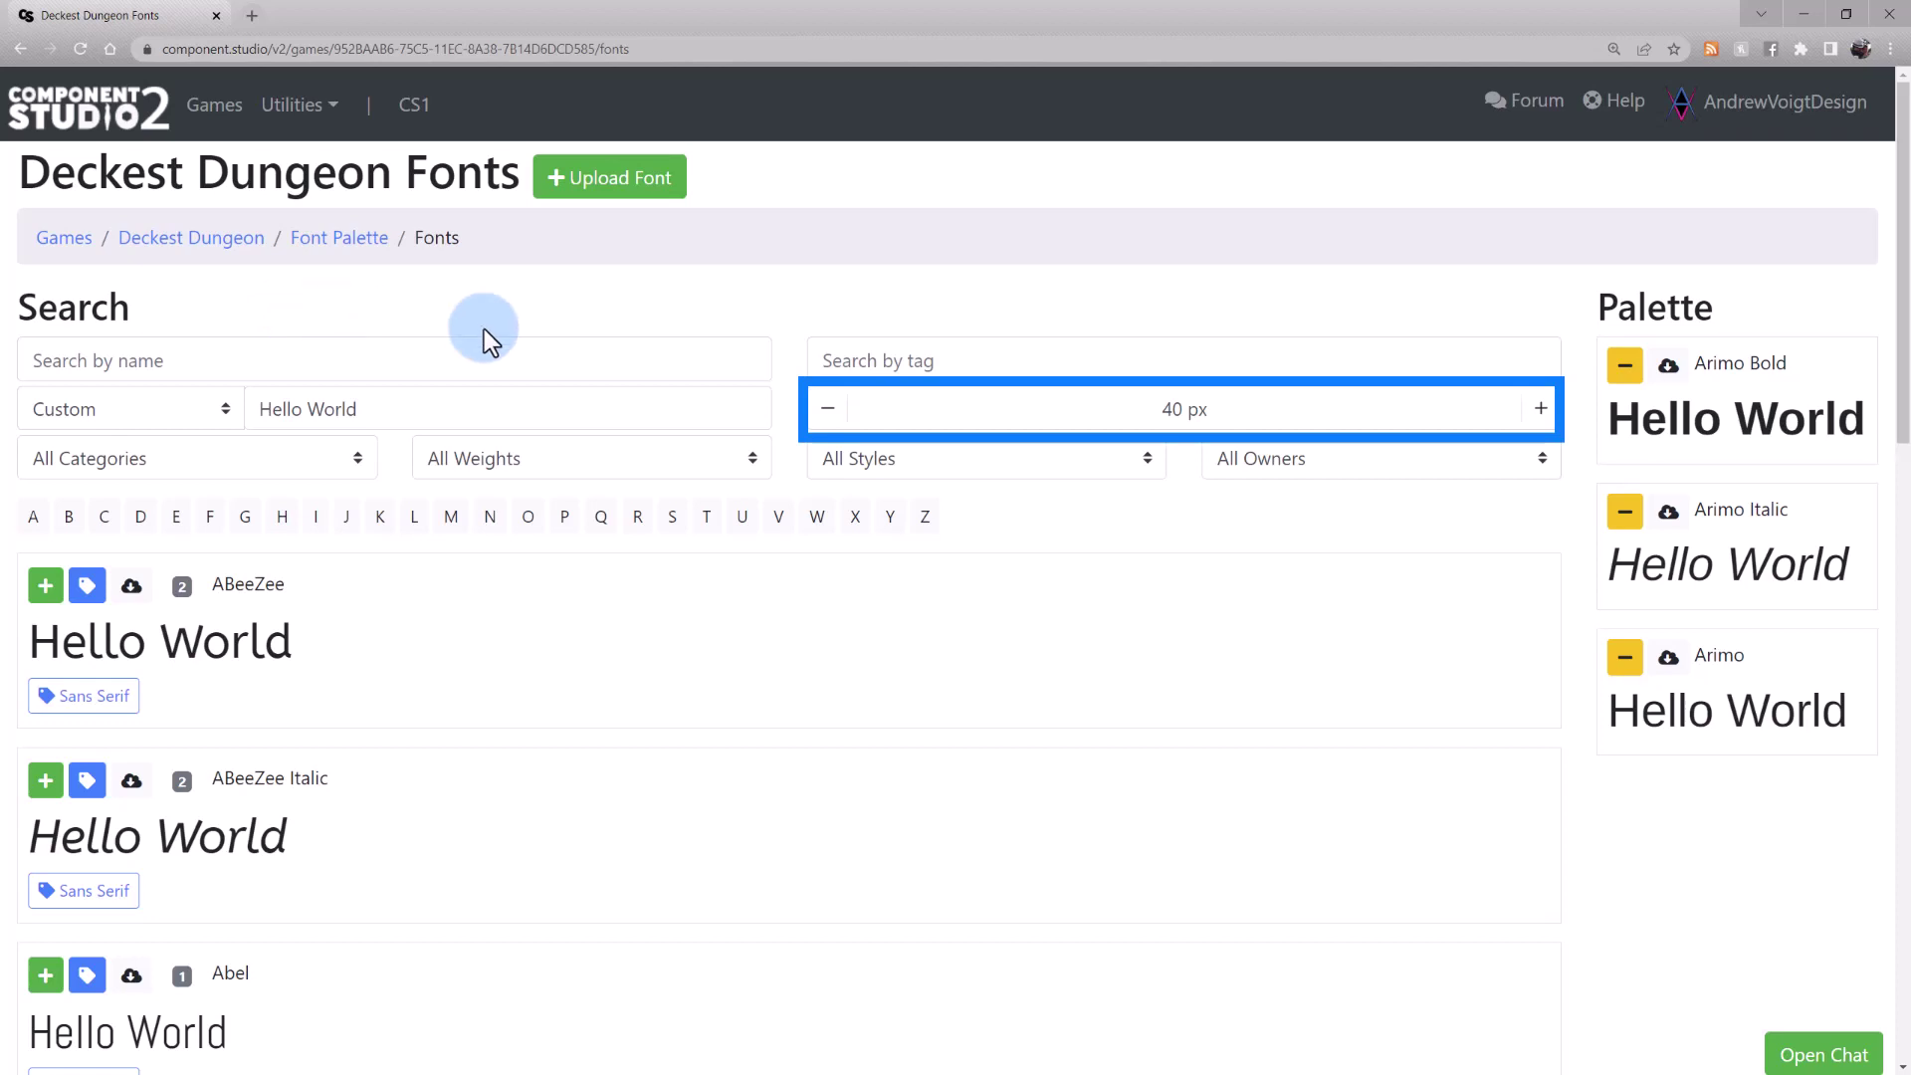
Step: Try a smaller preview size for the listed fonts, then enlarge it to 46 px
left_click(829, 410)
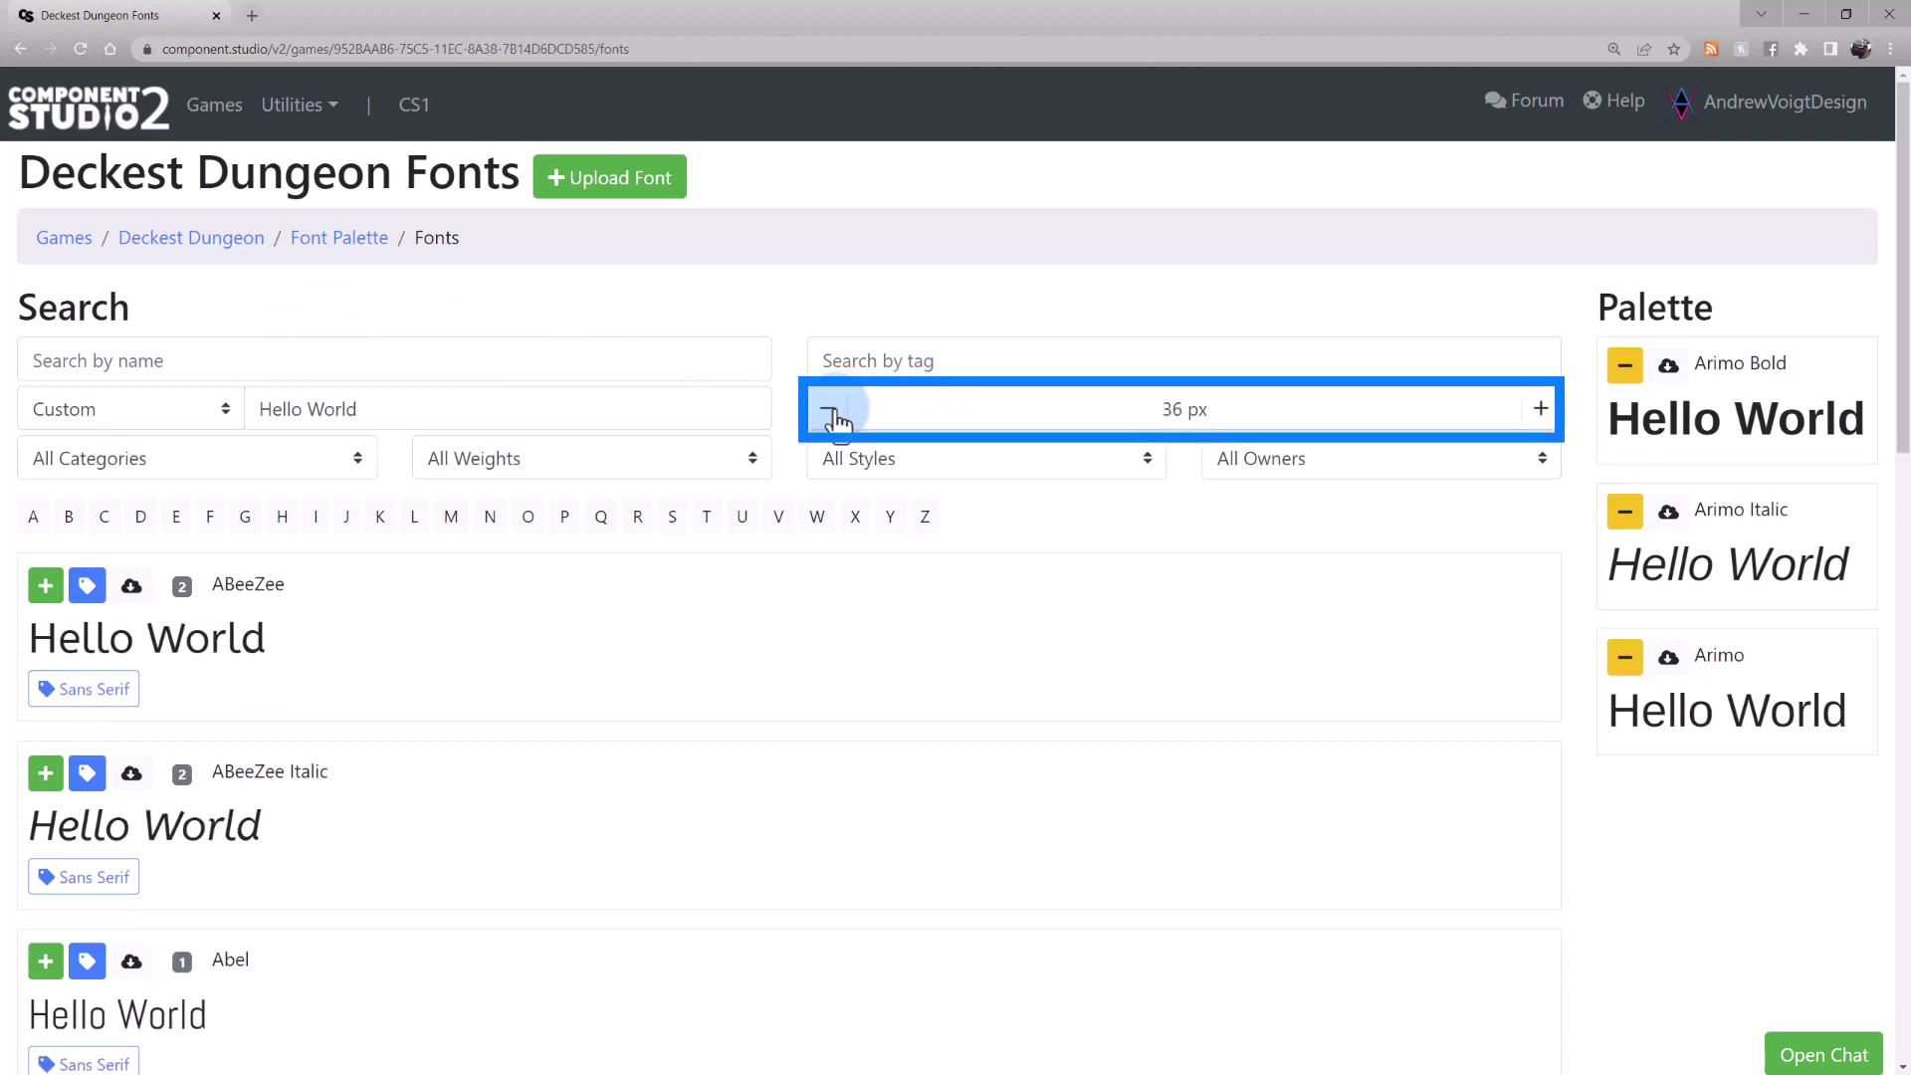
left_click(829, 410)
left_click(1541, 409)
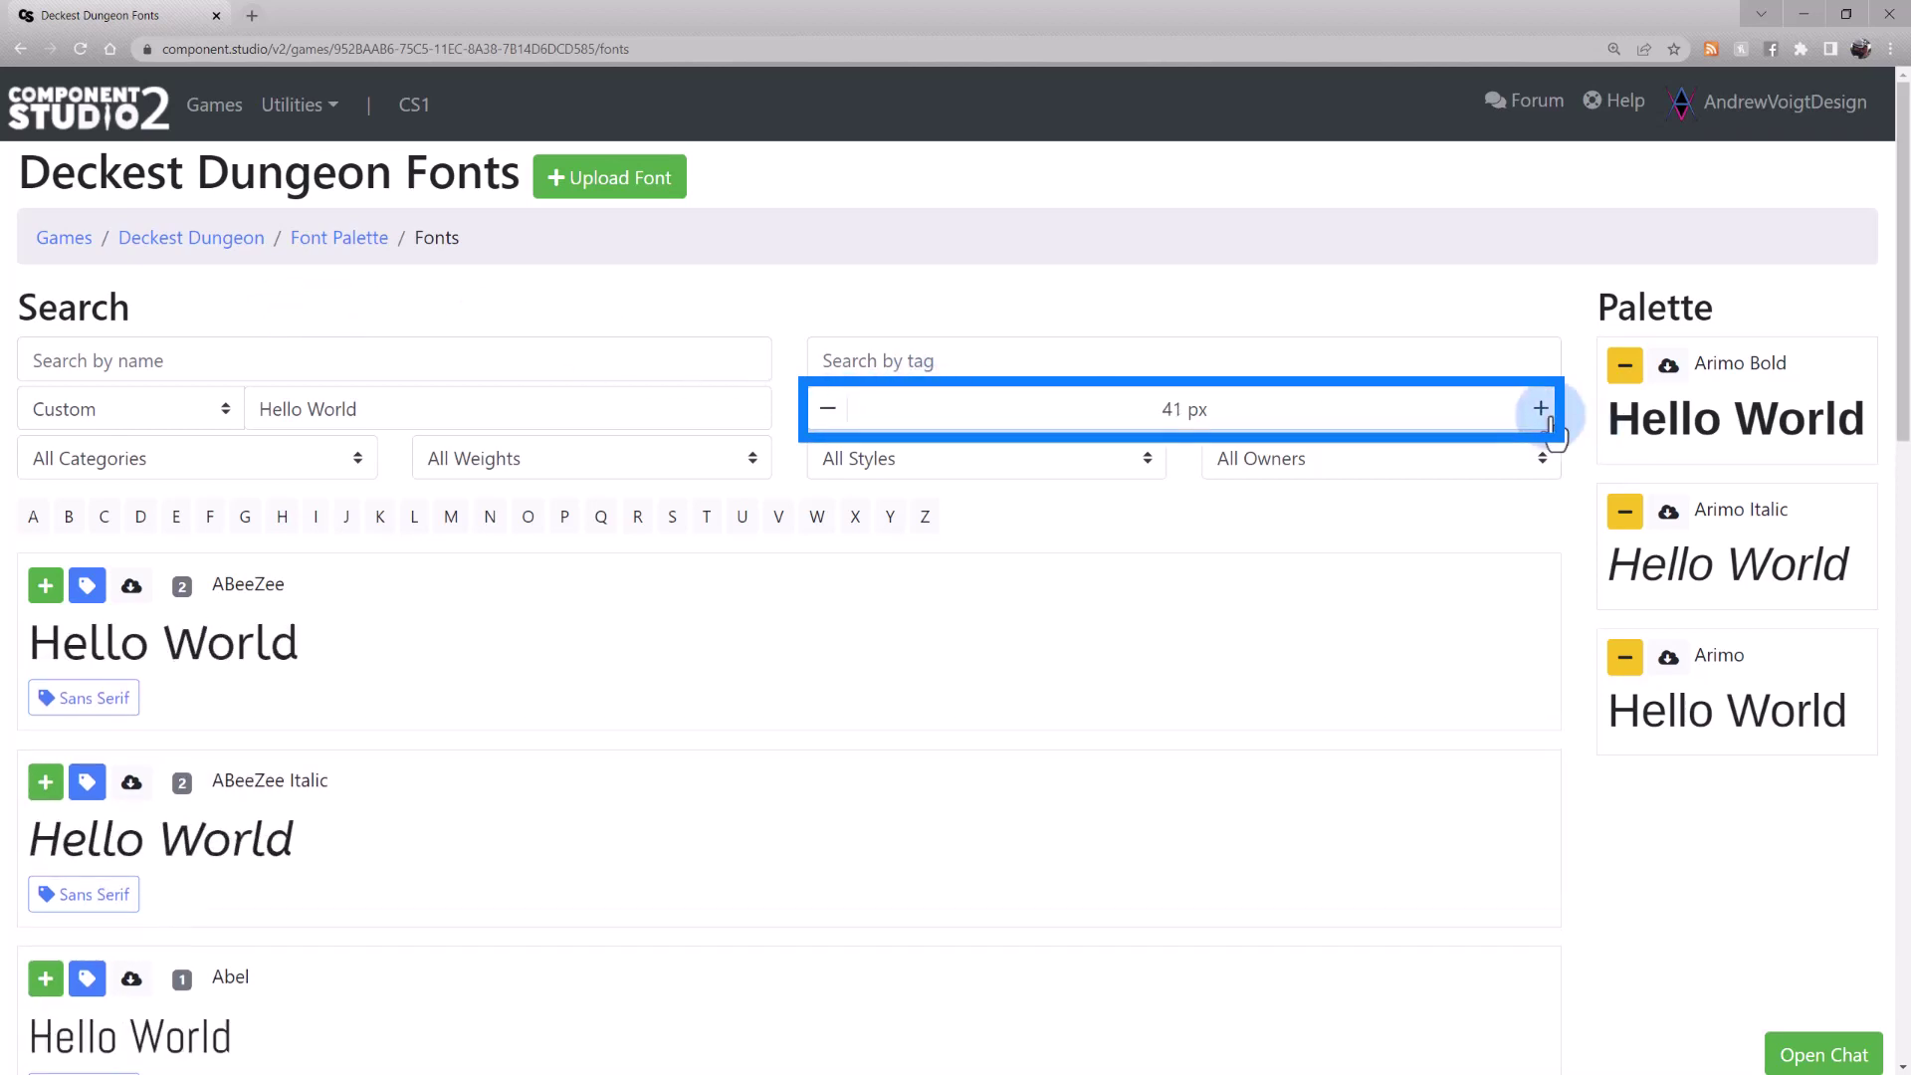
left_click(1541, 409)
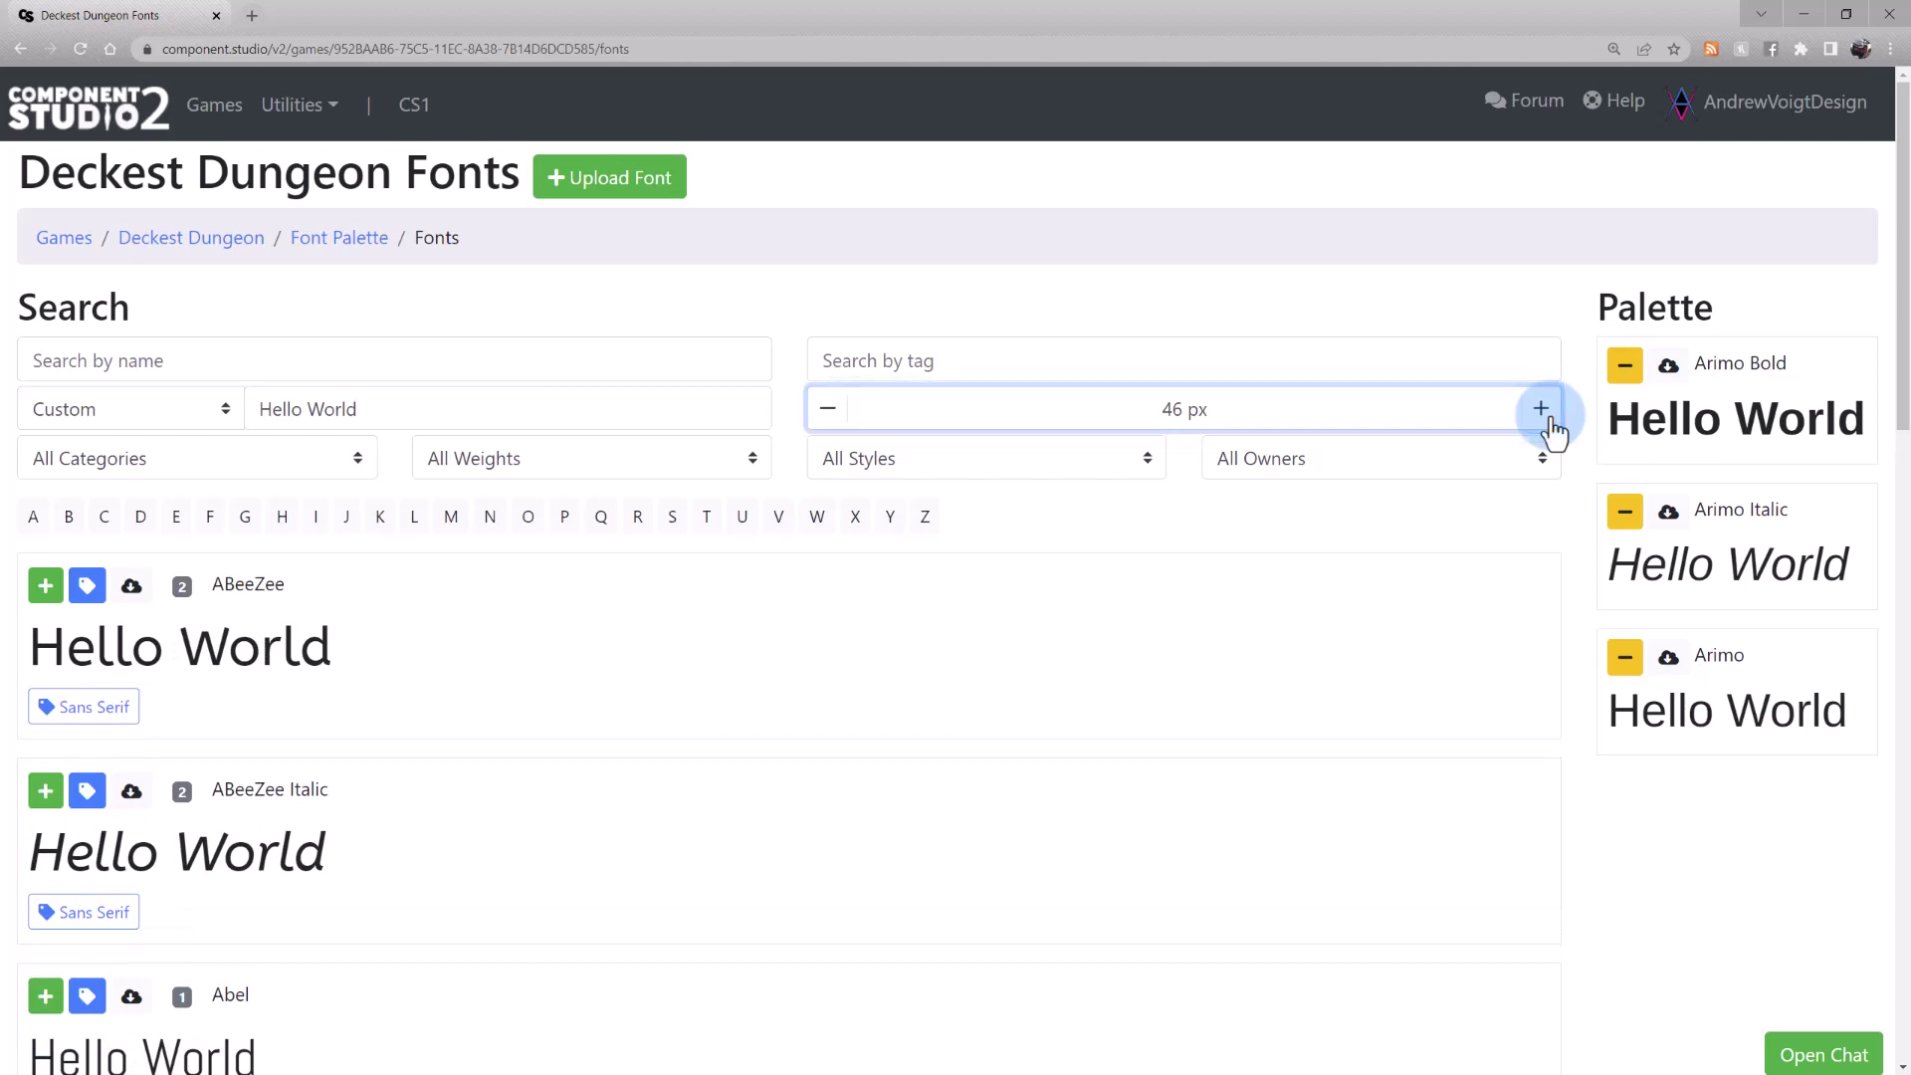
Step: Search the fonts by the name "Gabriel" and then by the Sans Serif tag, clearing each search
left_click(666, 350)
type("Gabriel")
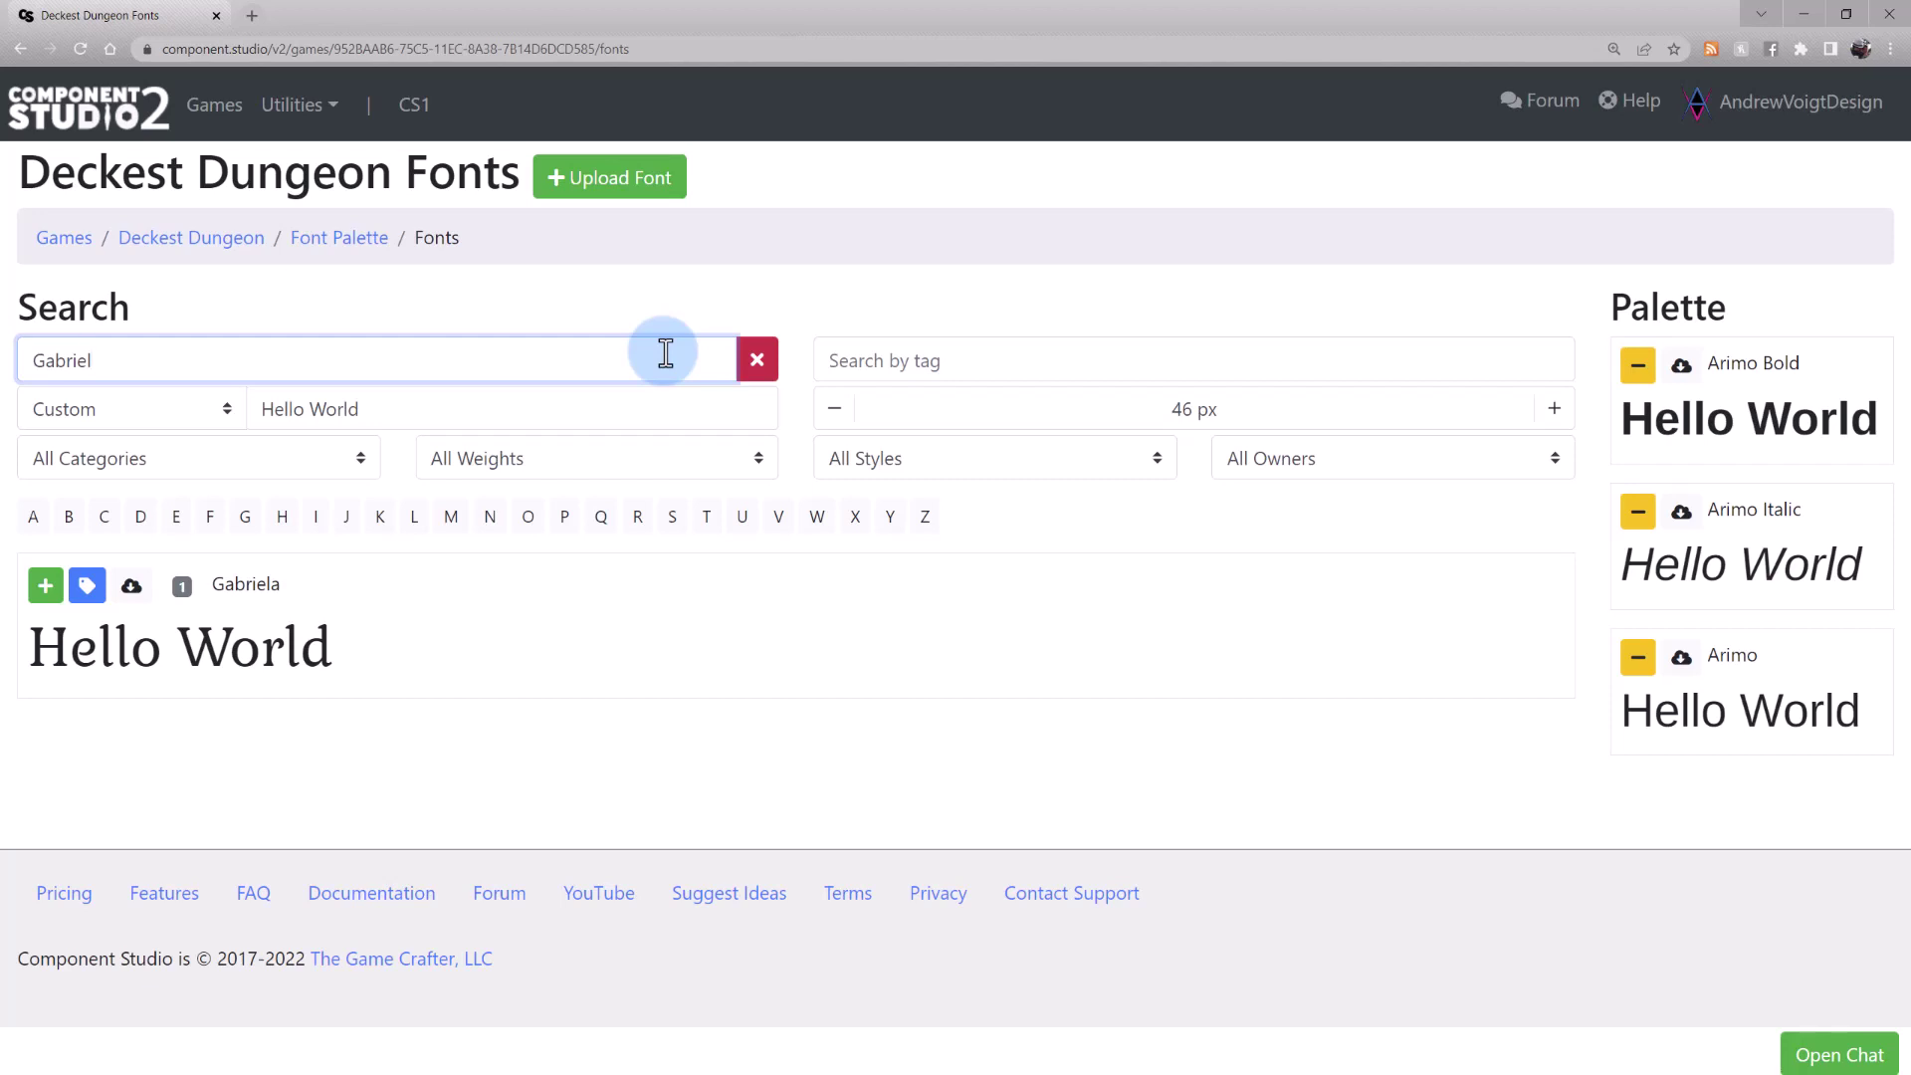
left_click(757, 359)
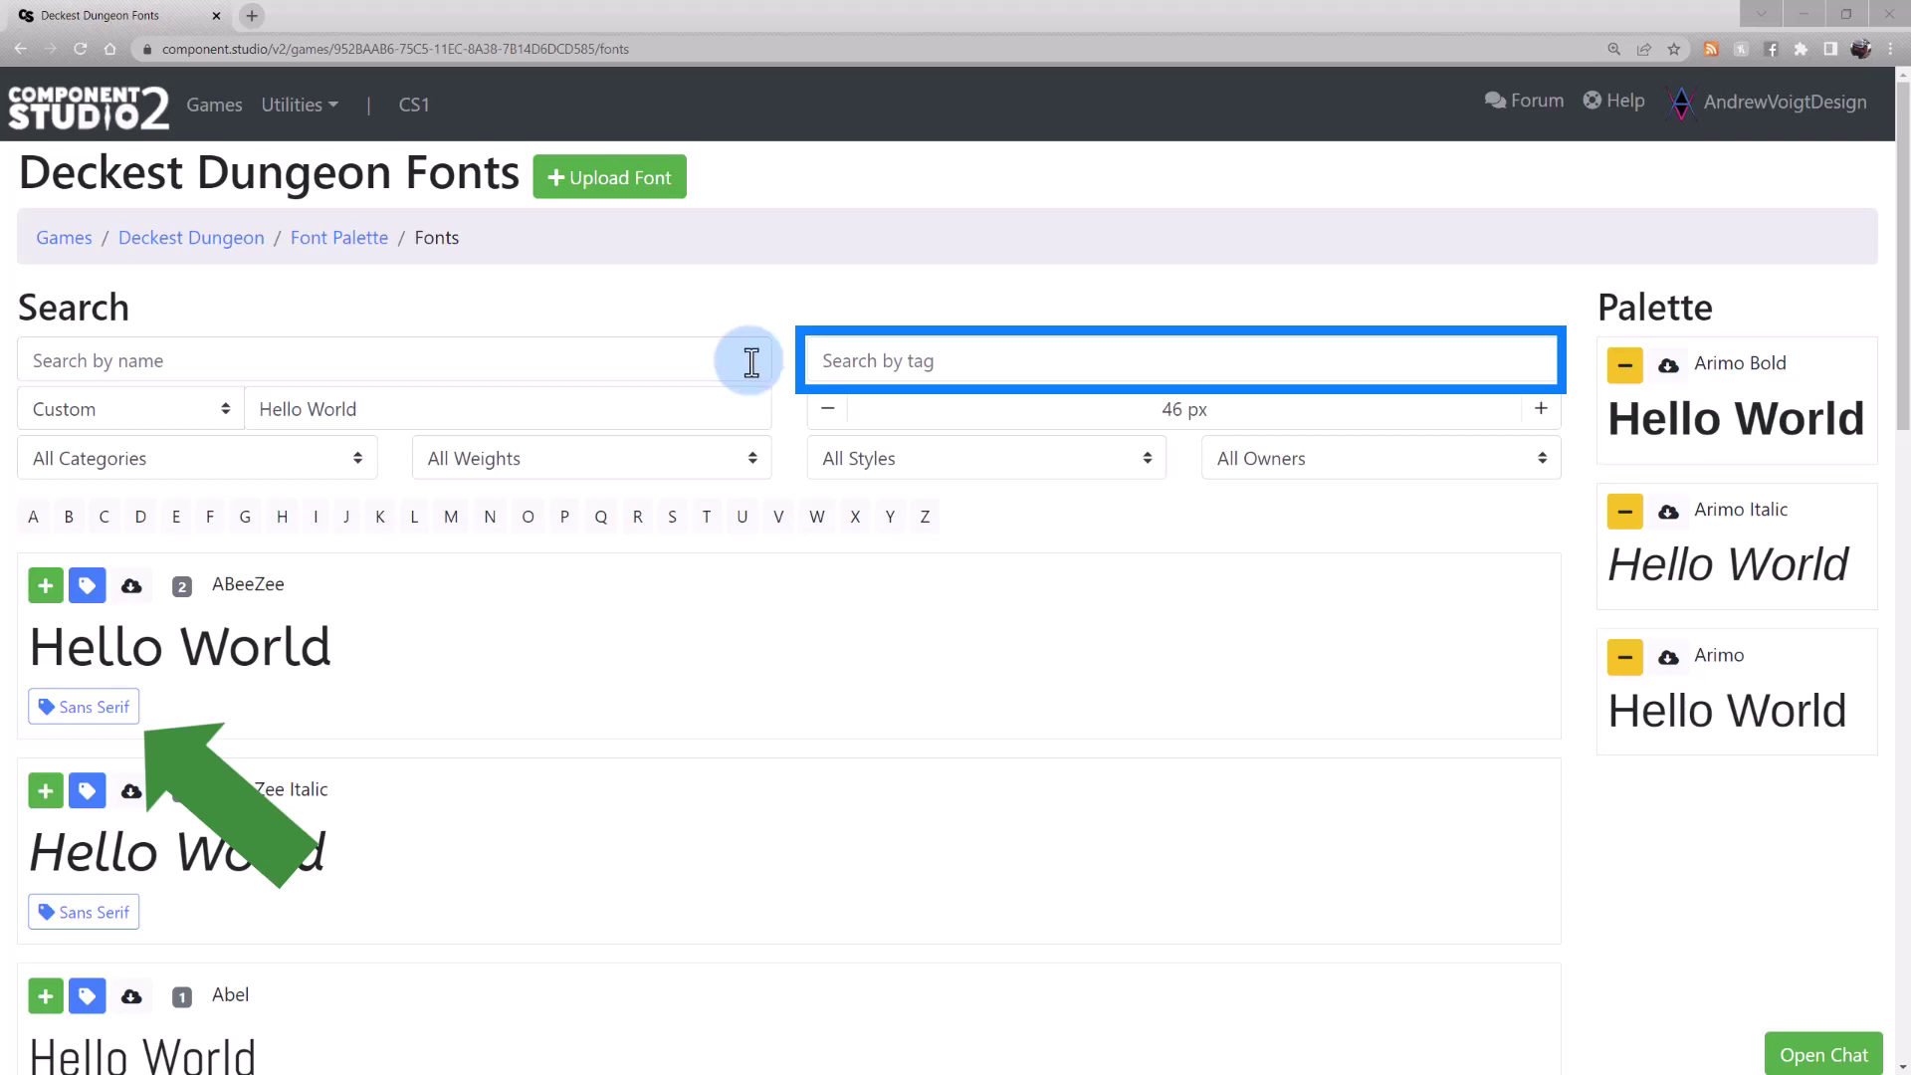
left_click(112, 713)
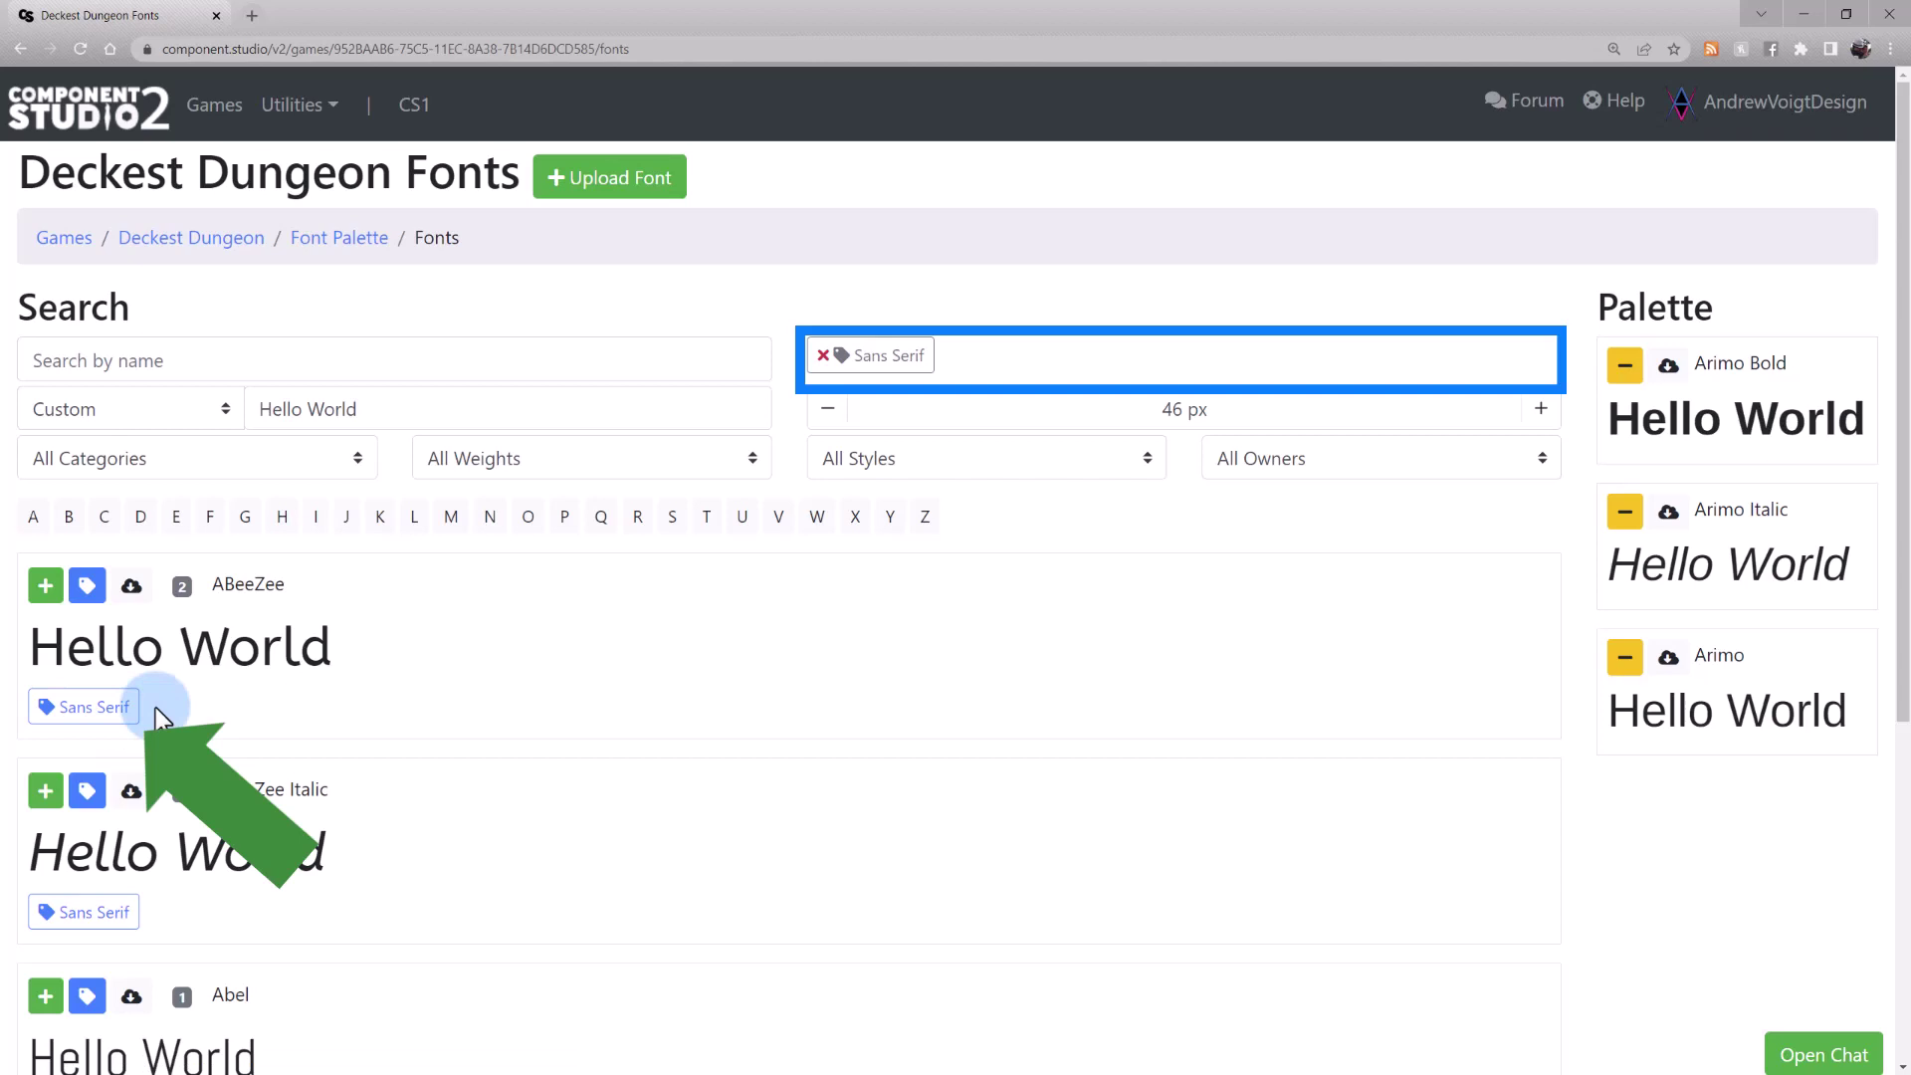
left_click(823, 355)
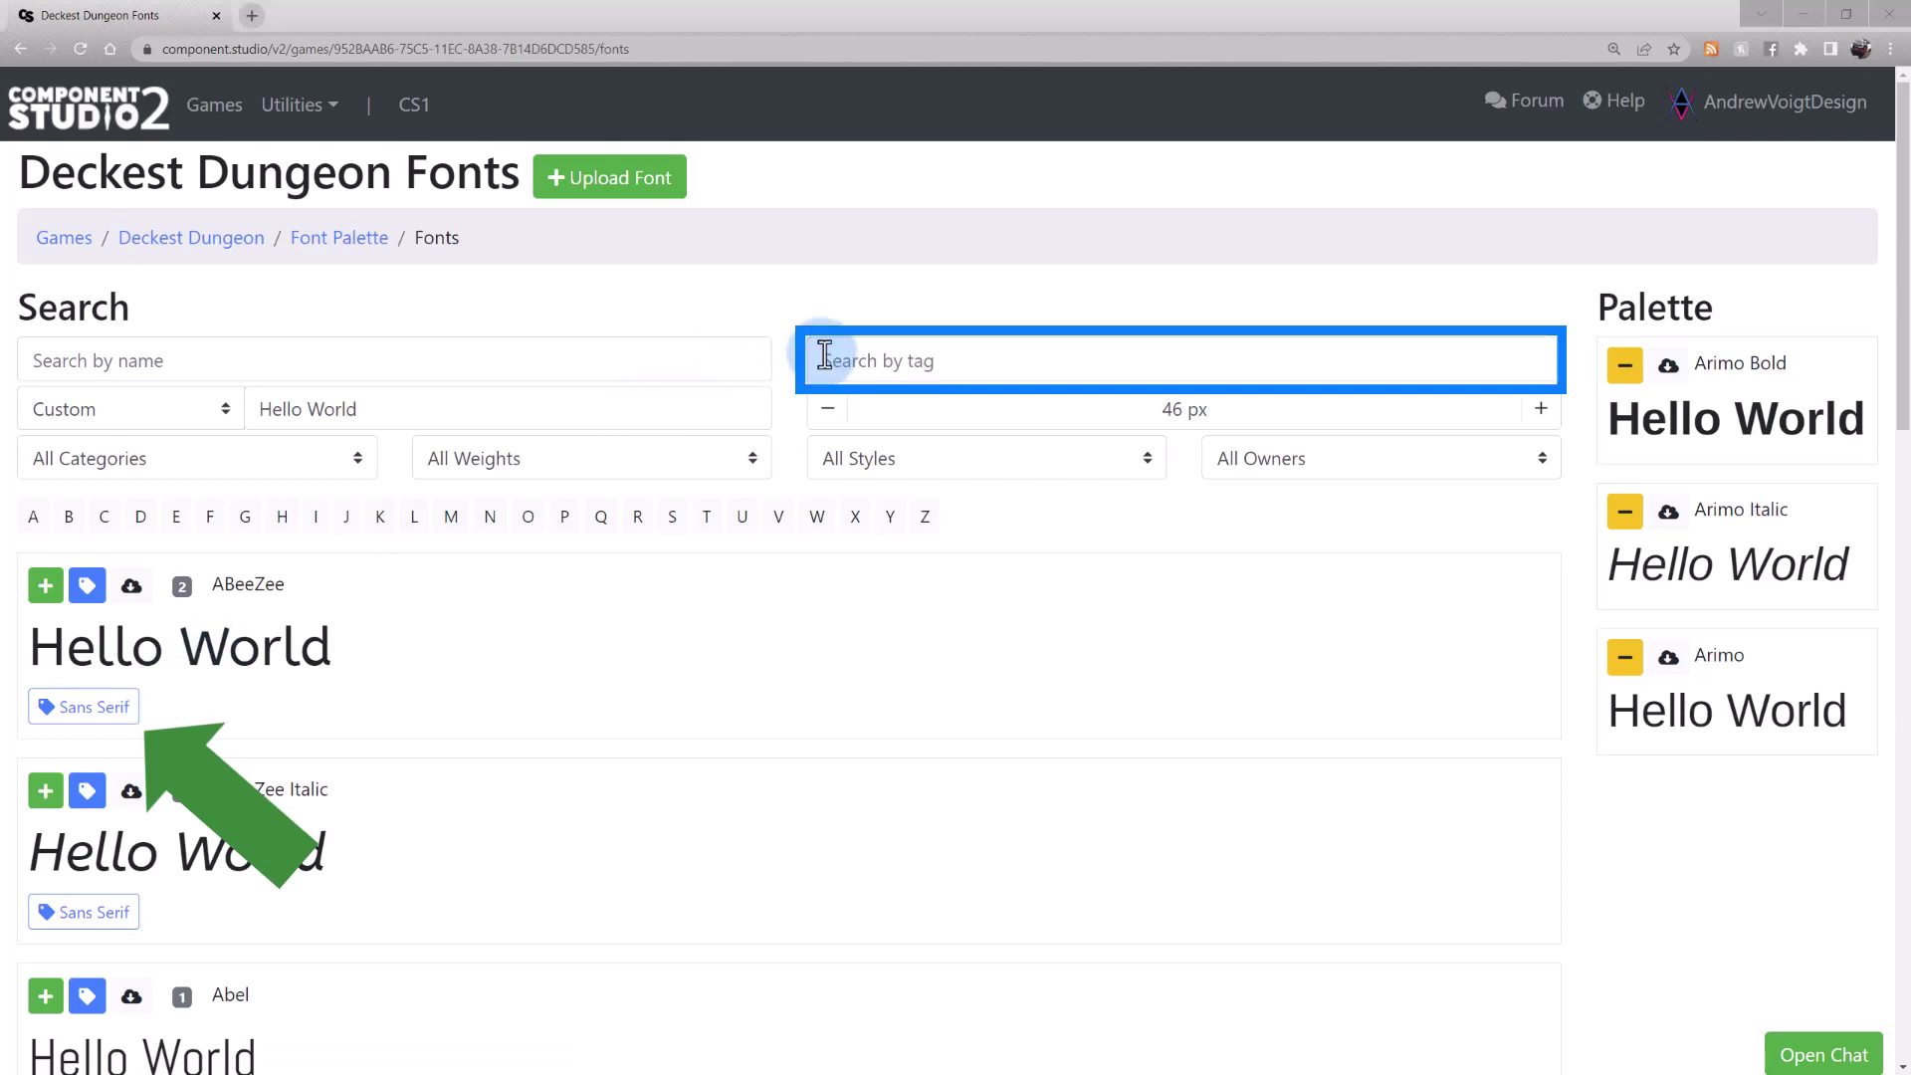
Step: Review the available category, weight, style and owner filter options for the font search
left_click(356, 459)
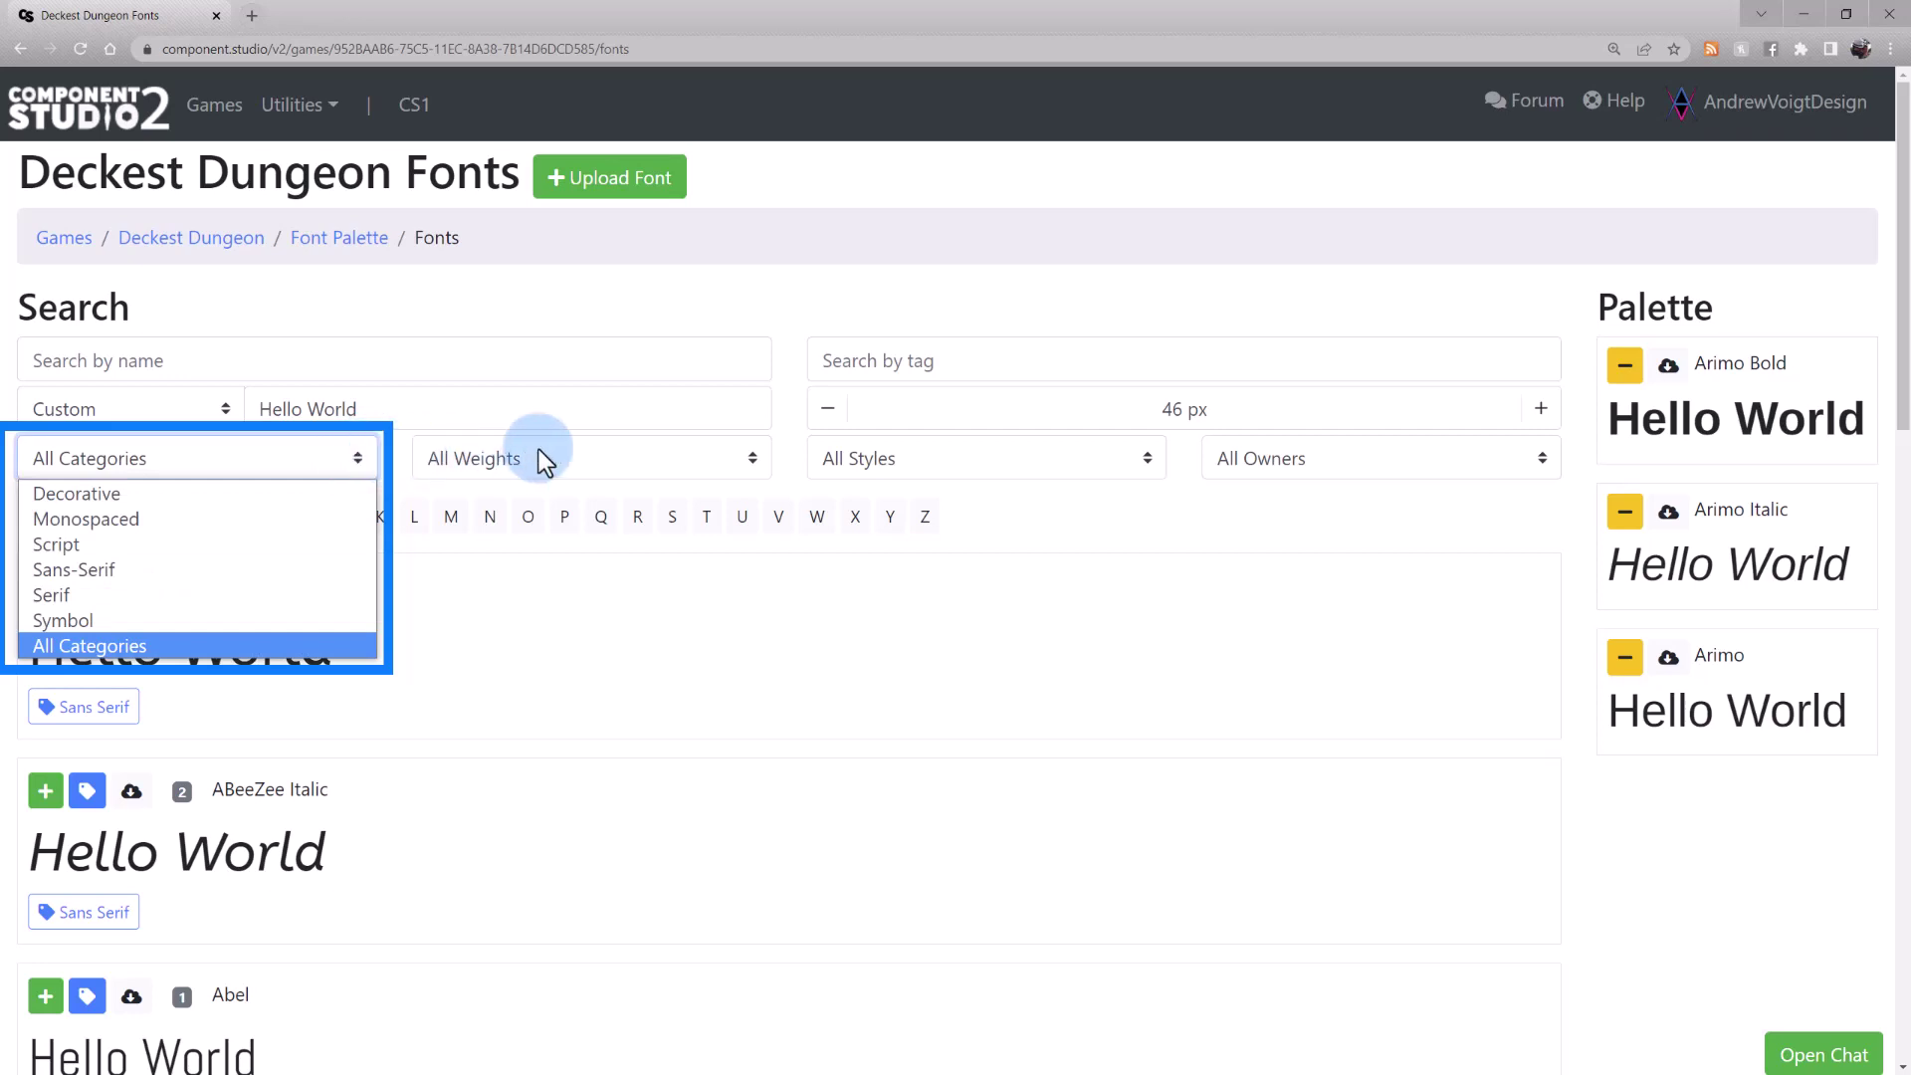
left_click(743, 457)
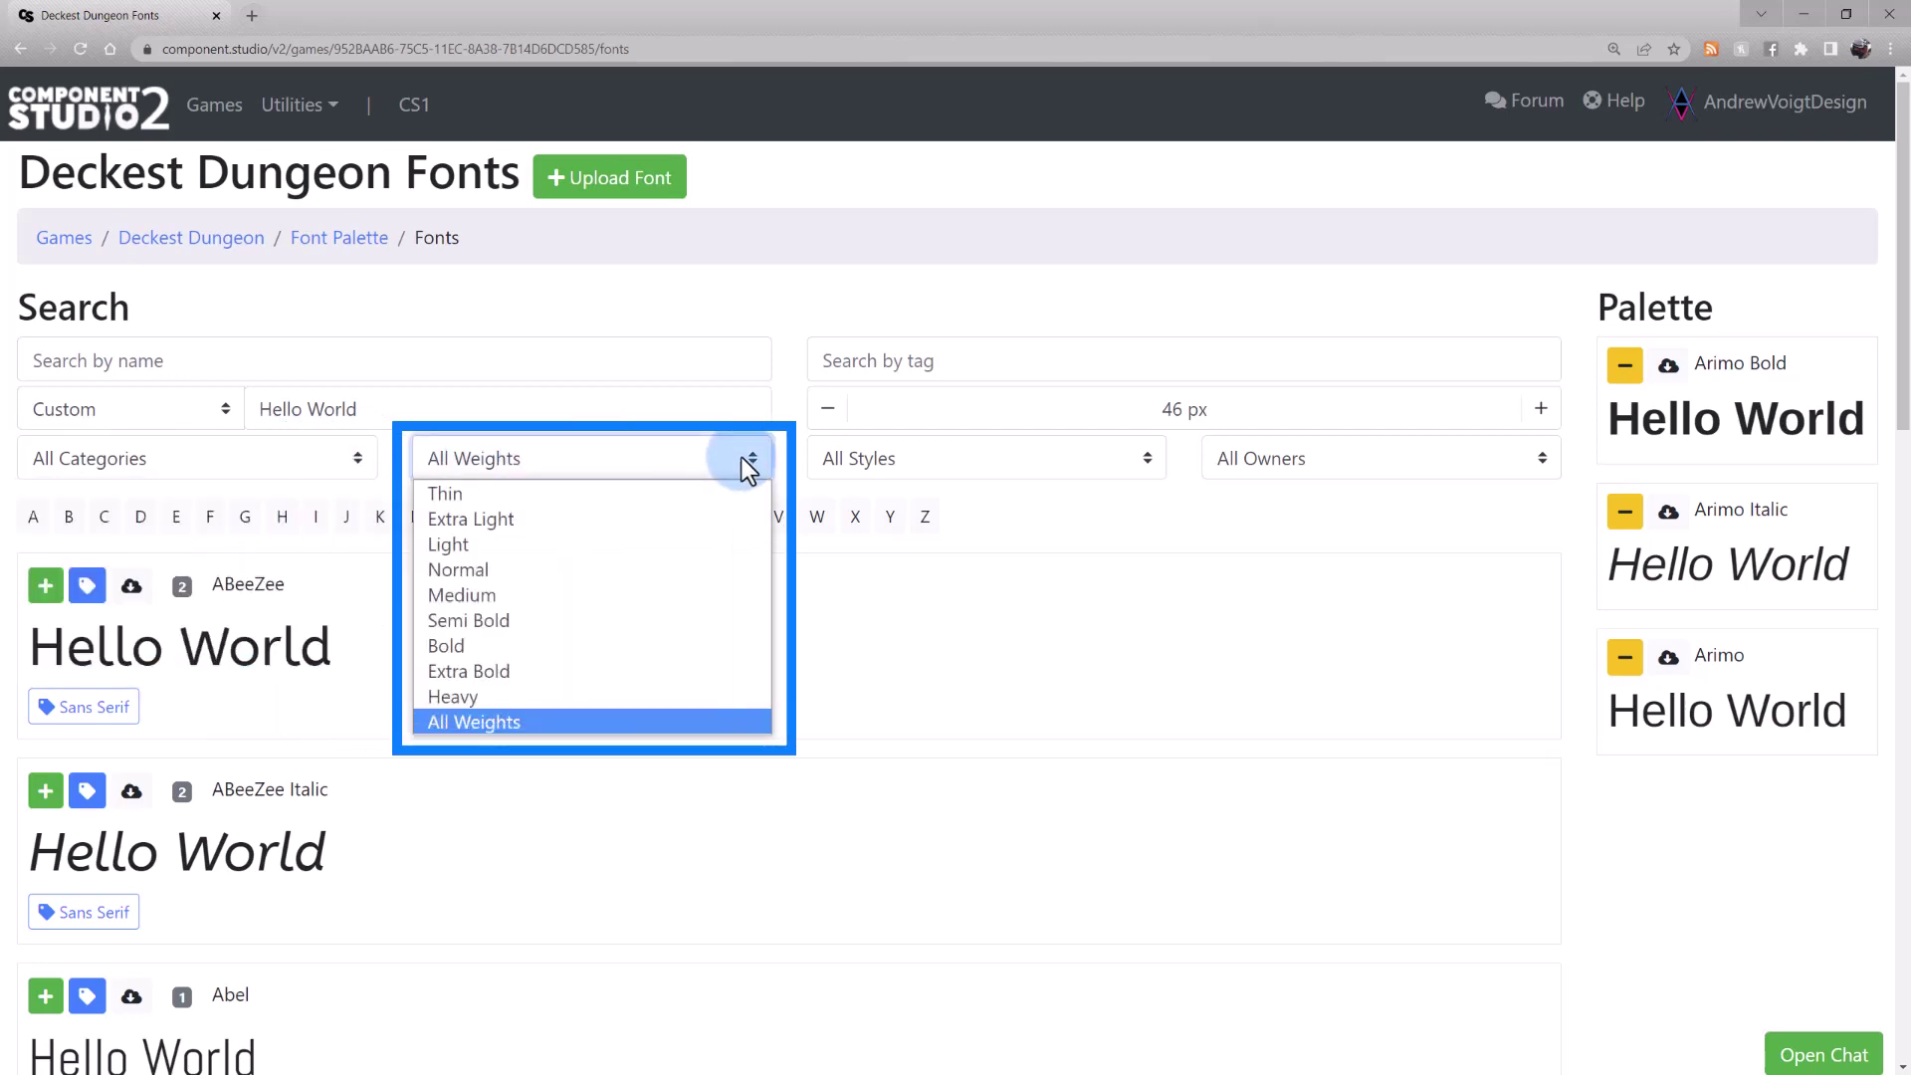
left_click(1133, 459)
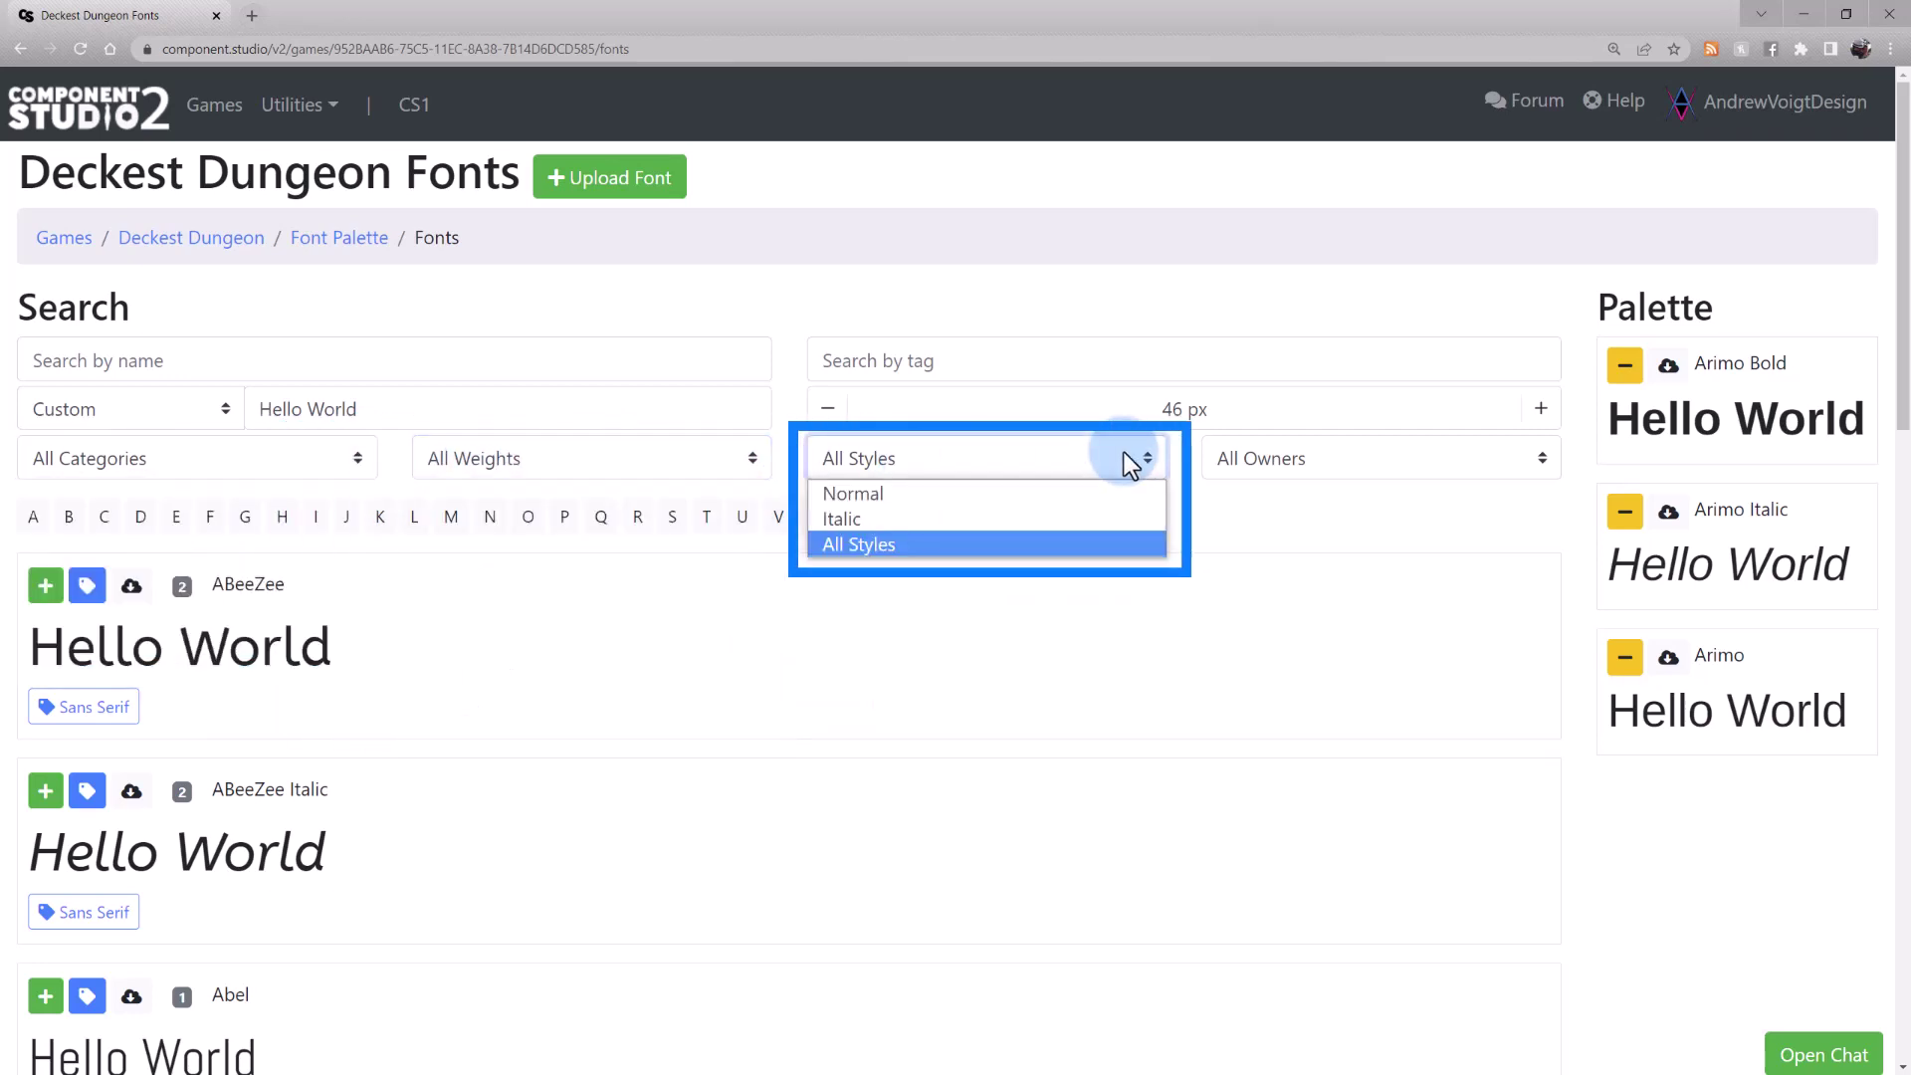
left_click(1510, 462)
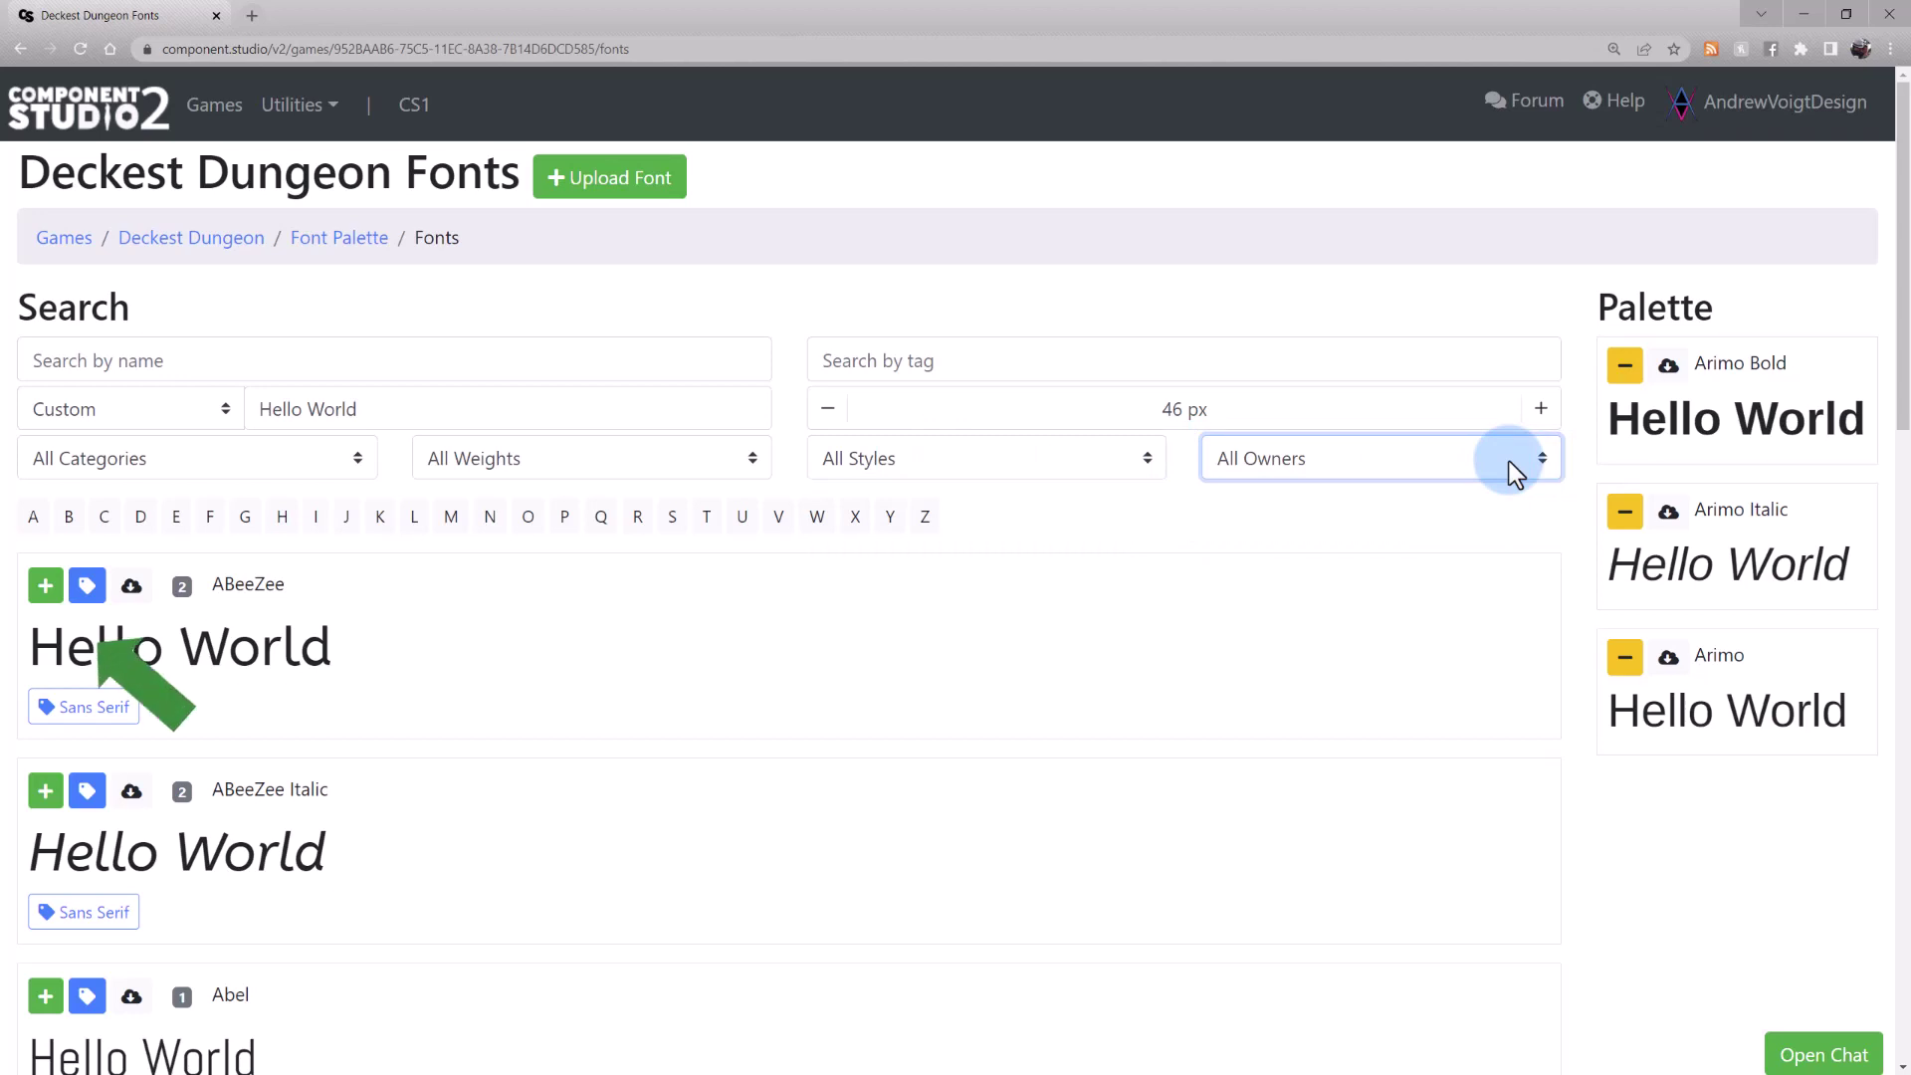
Step: Add the ABeeZee and ABeeZee Italic fonts to the game's palette
left_click(45, 586)
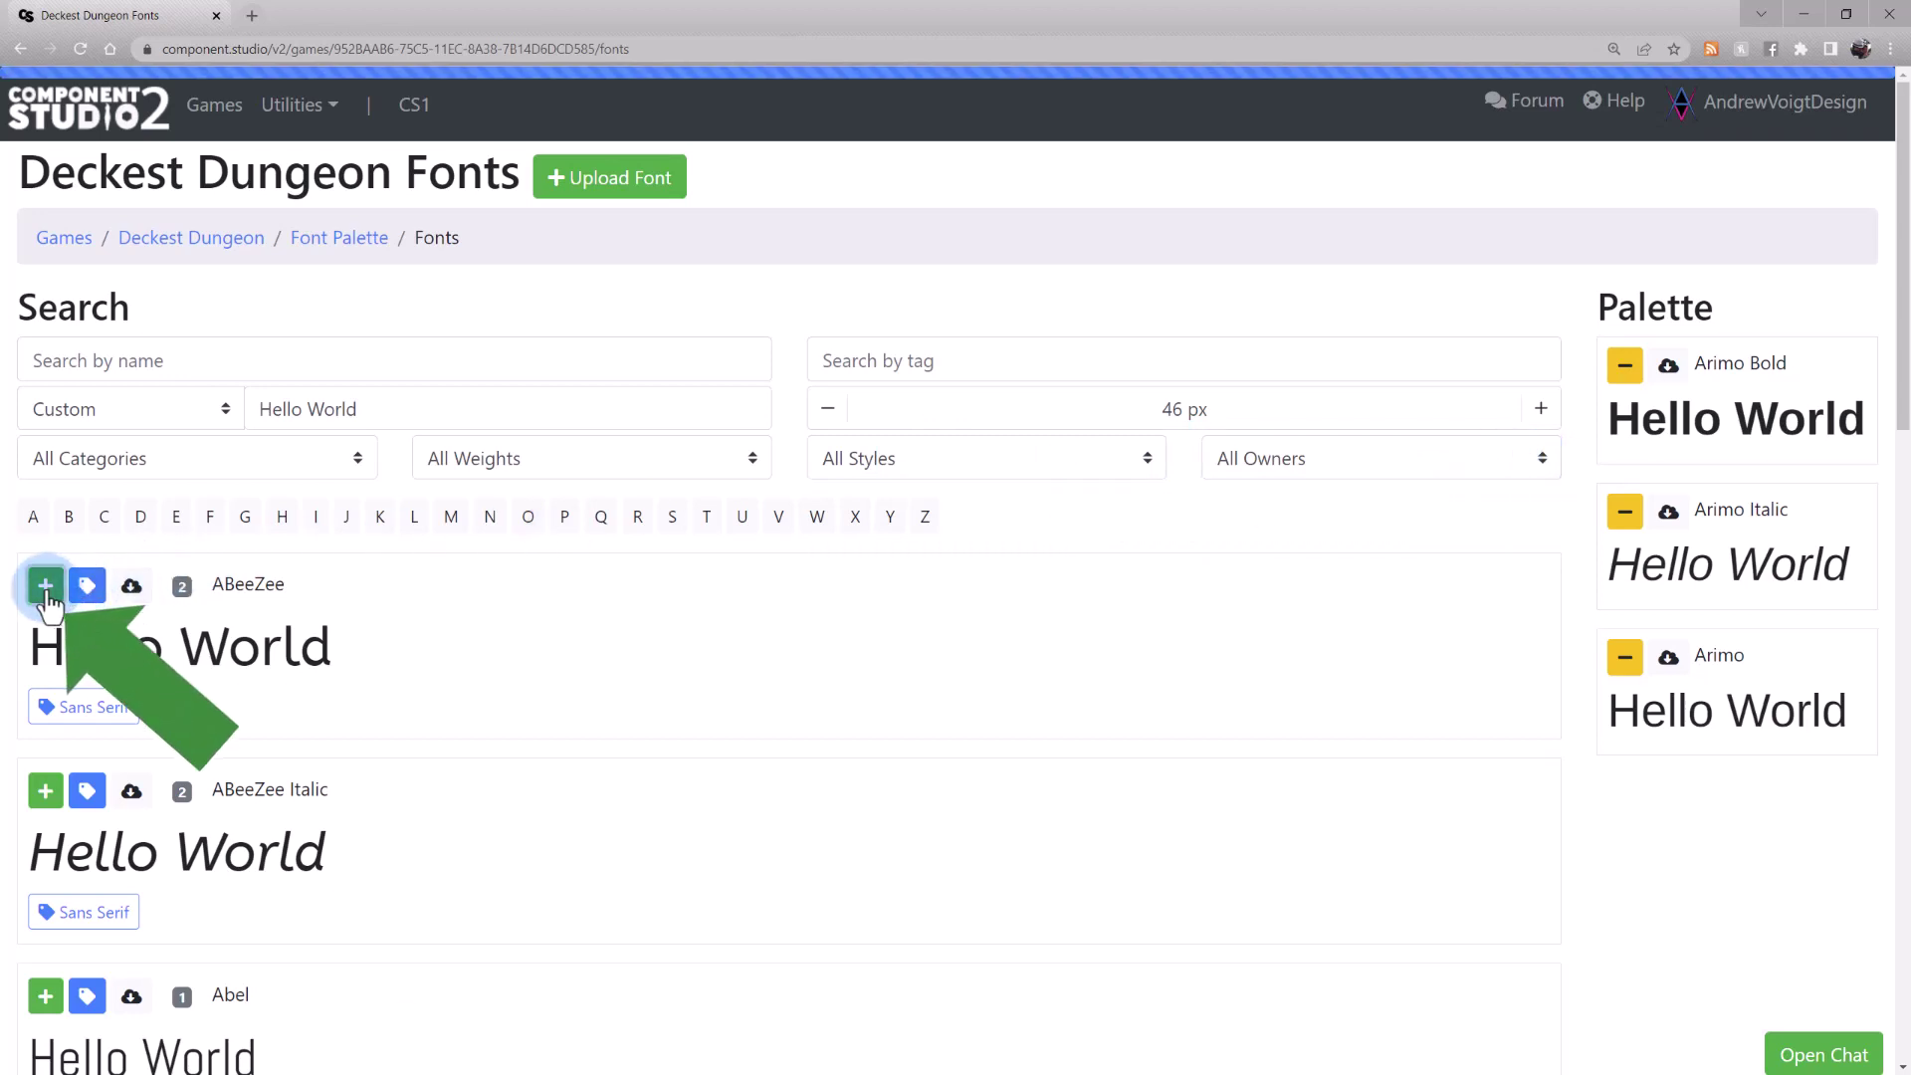
left_click(53, 802)
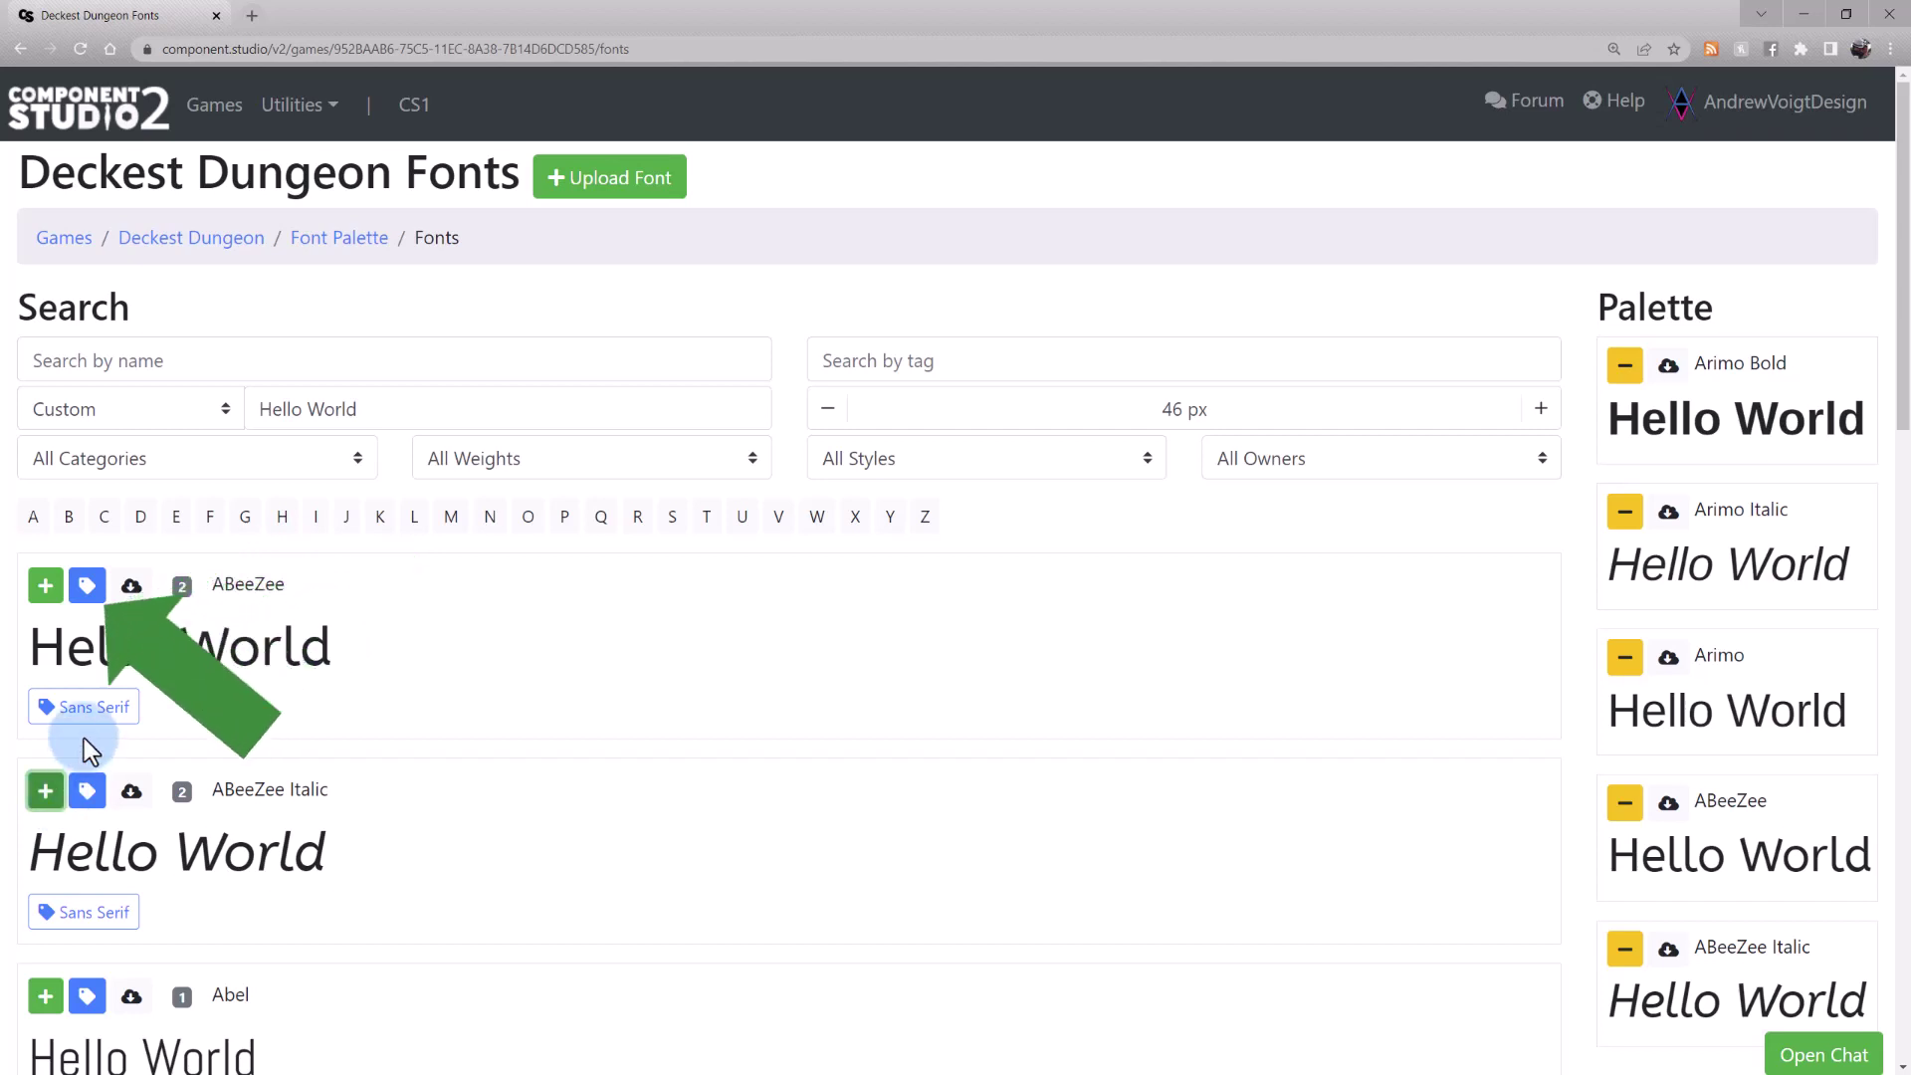
Step: Add the tag "Fav" to the ABeeZee font and close its tag manager
left_click(91, 604)
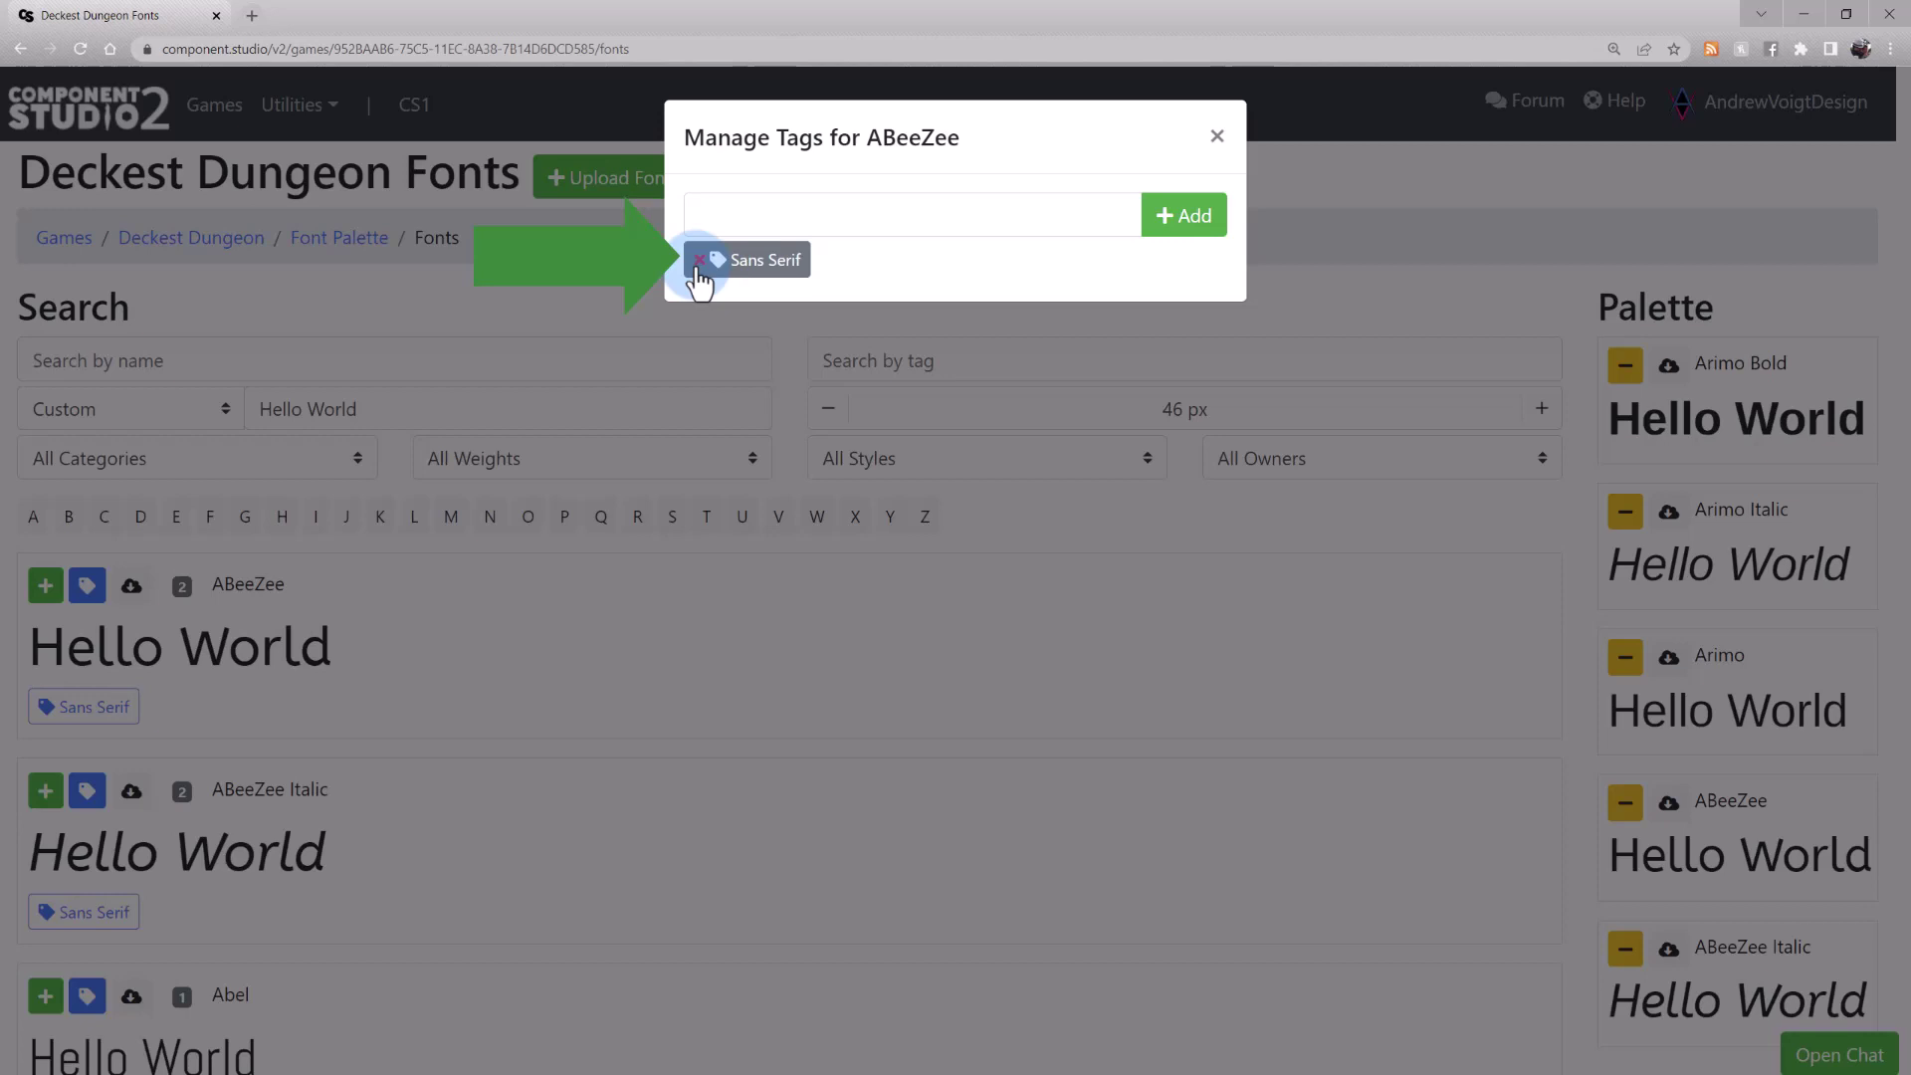
left_click(732, 214)
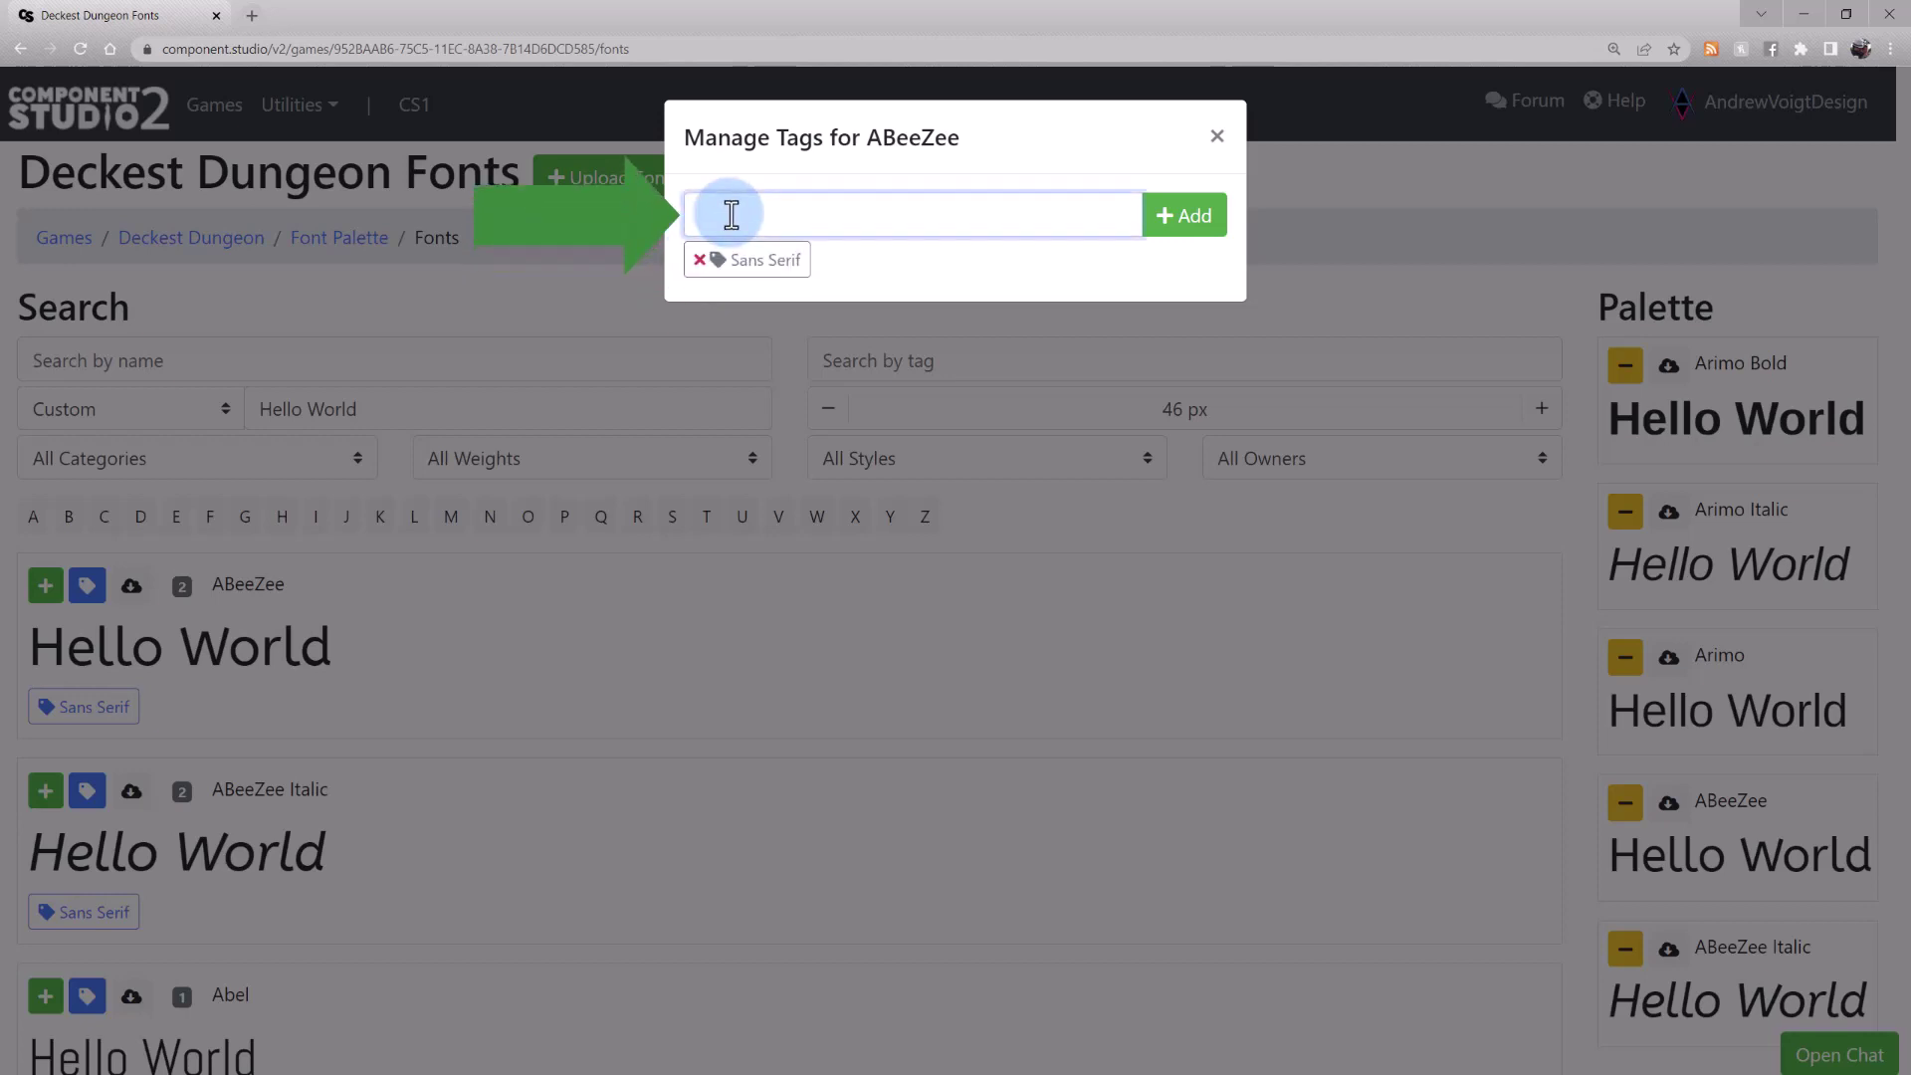
type("Fav")
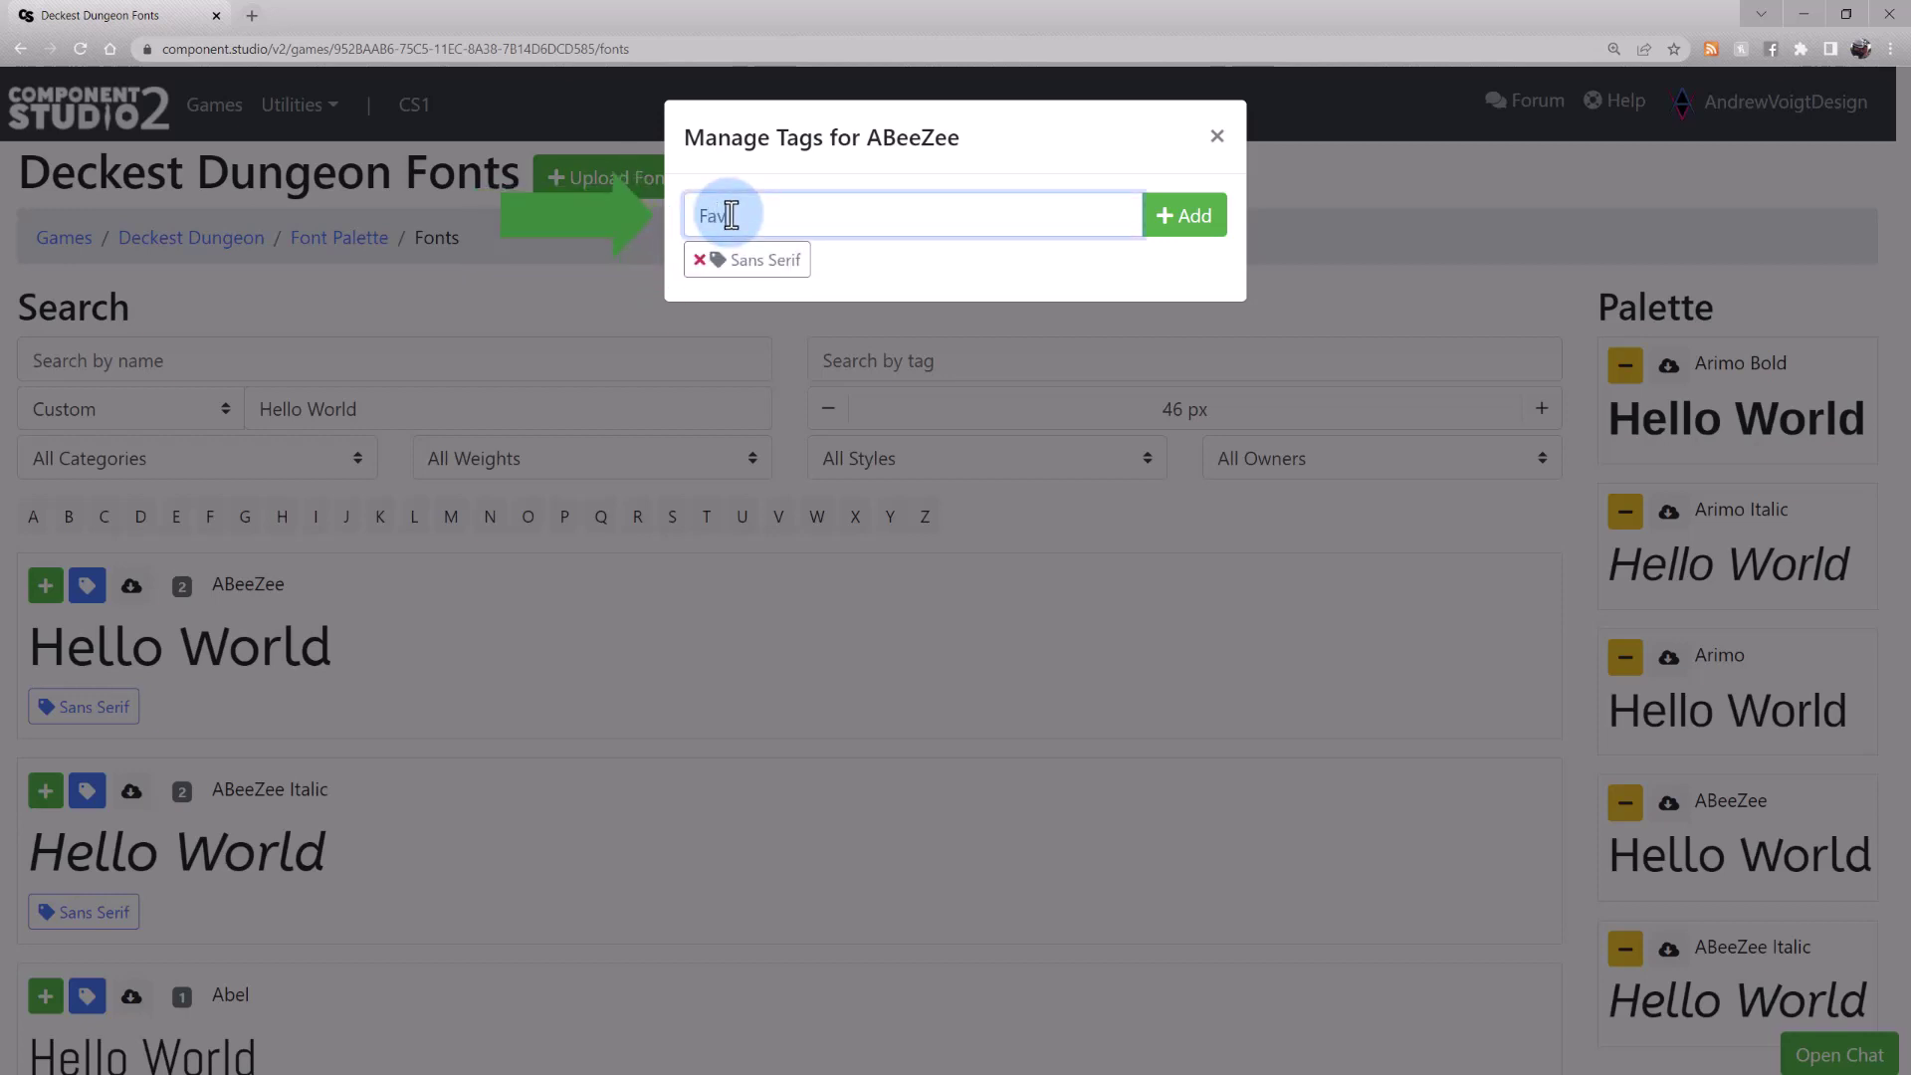
left_click(1224, 215)
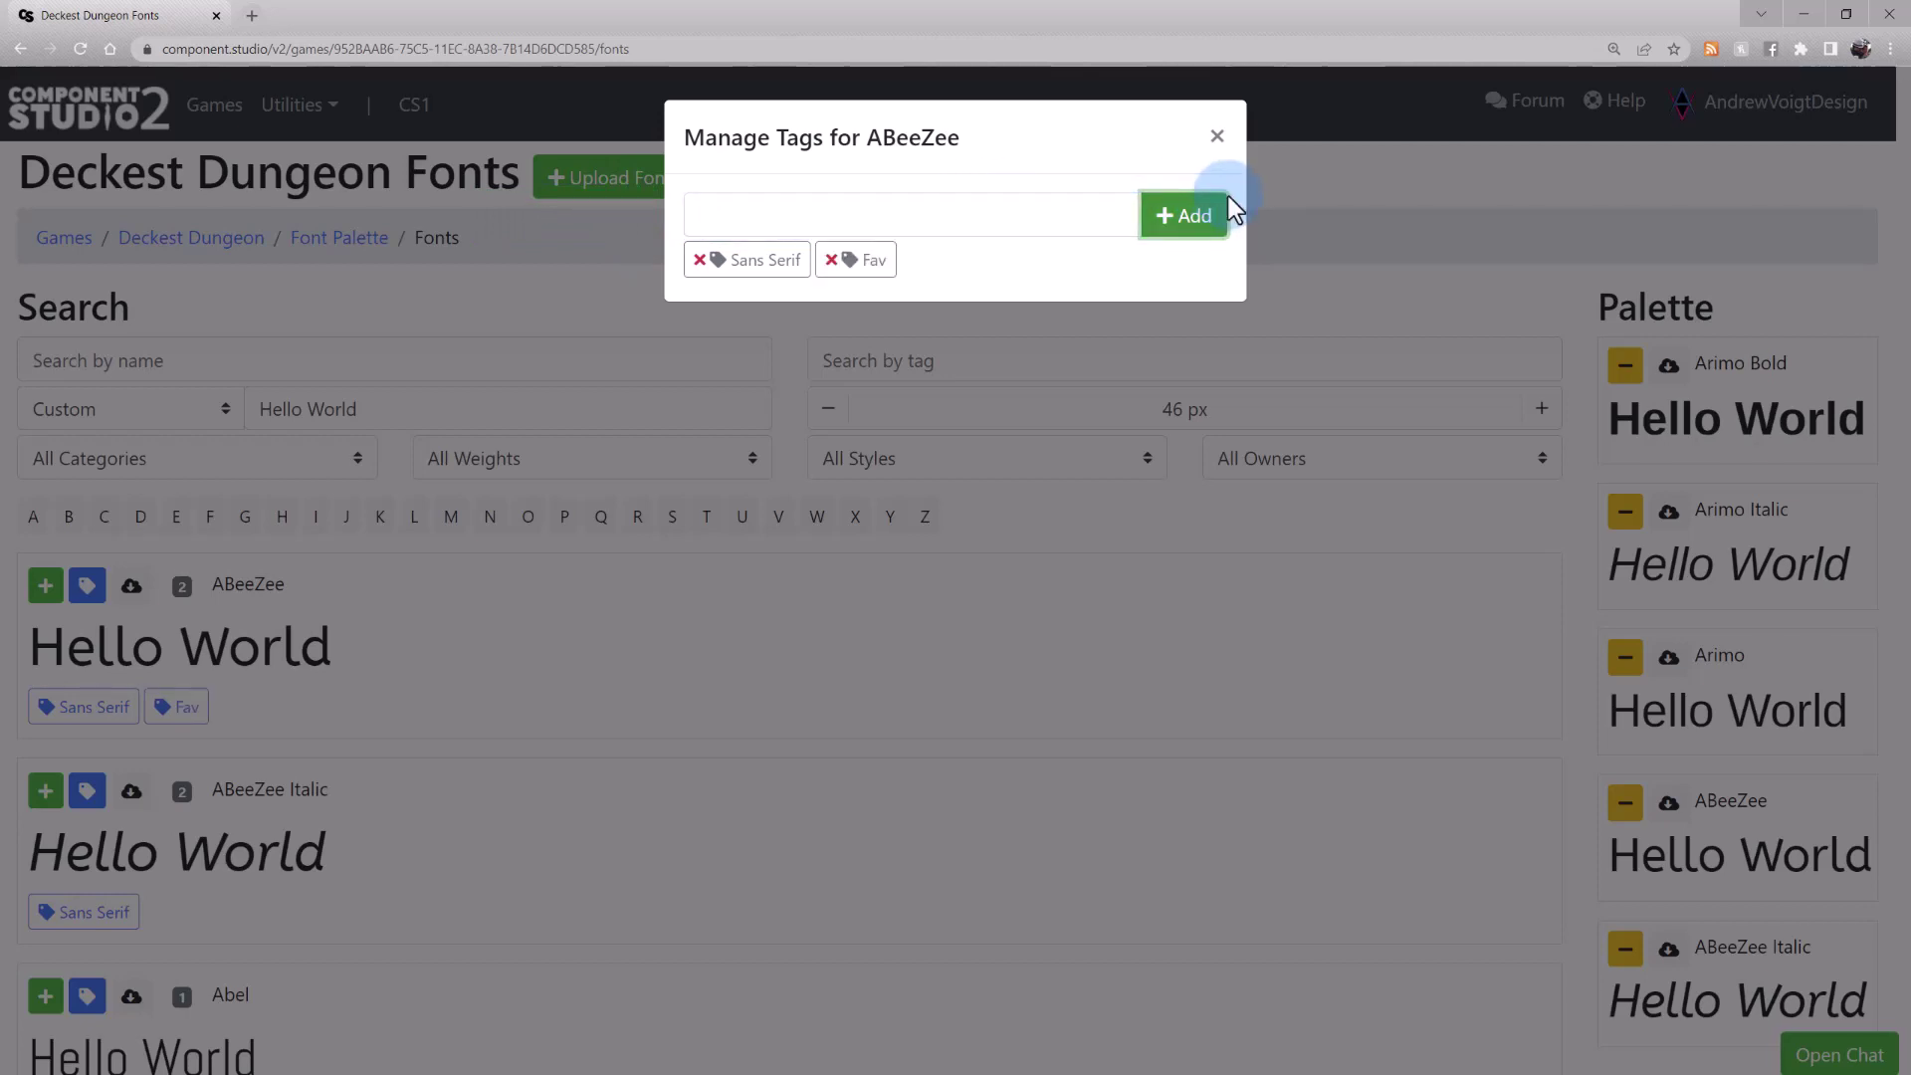
left_click(1218, 137)
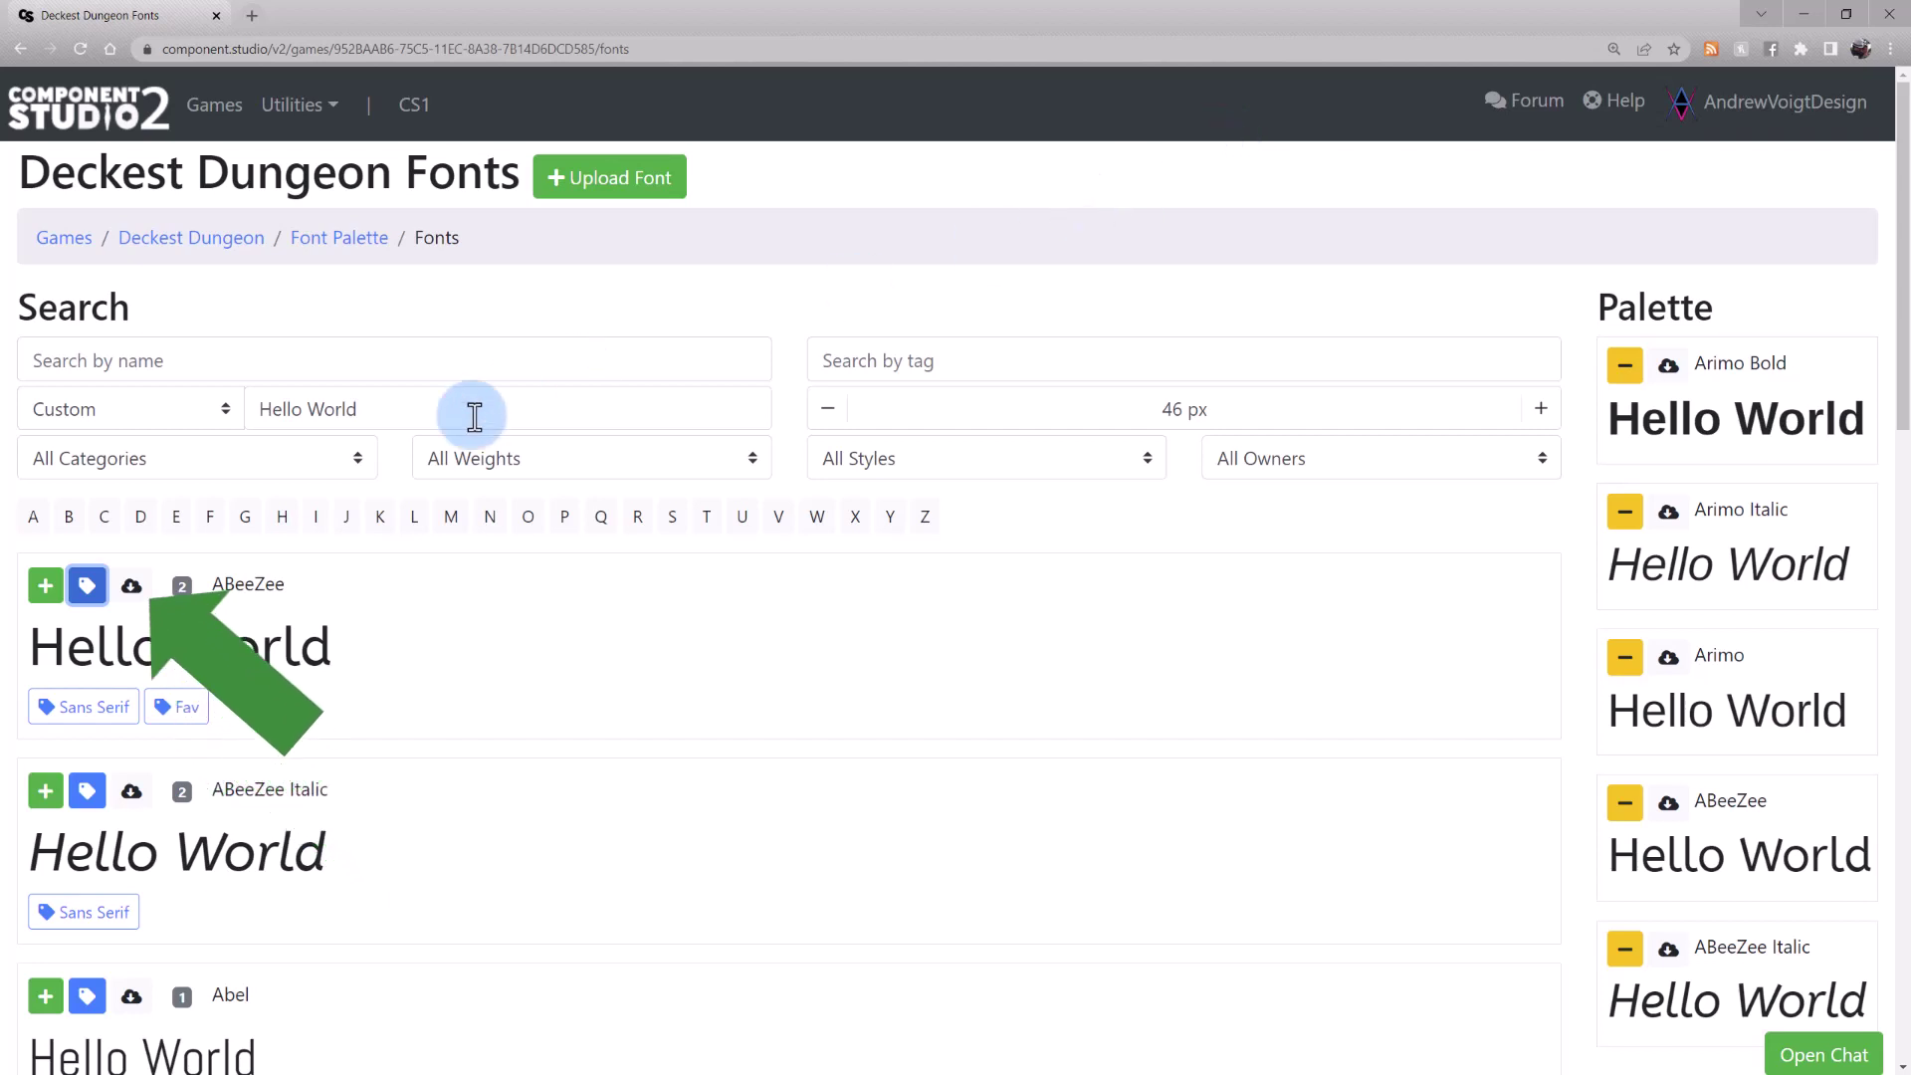
Step: Show only the family members of the ABeeZee font
left_click(183, 602)
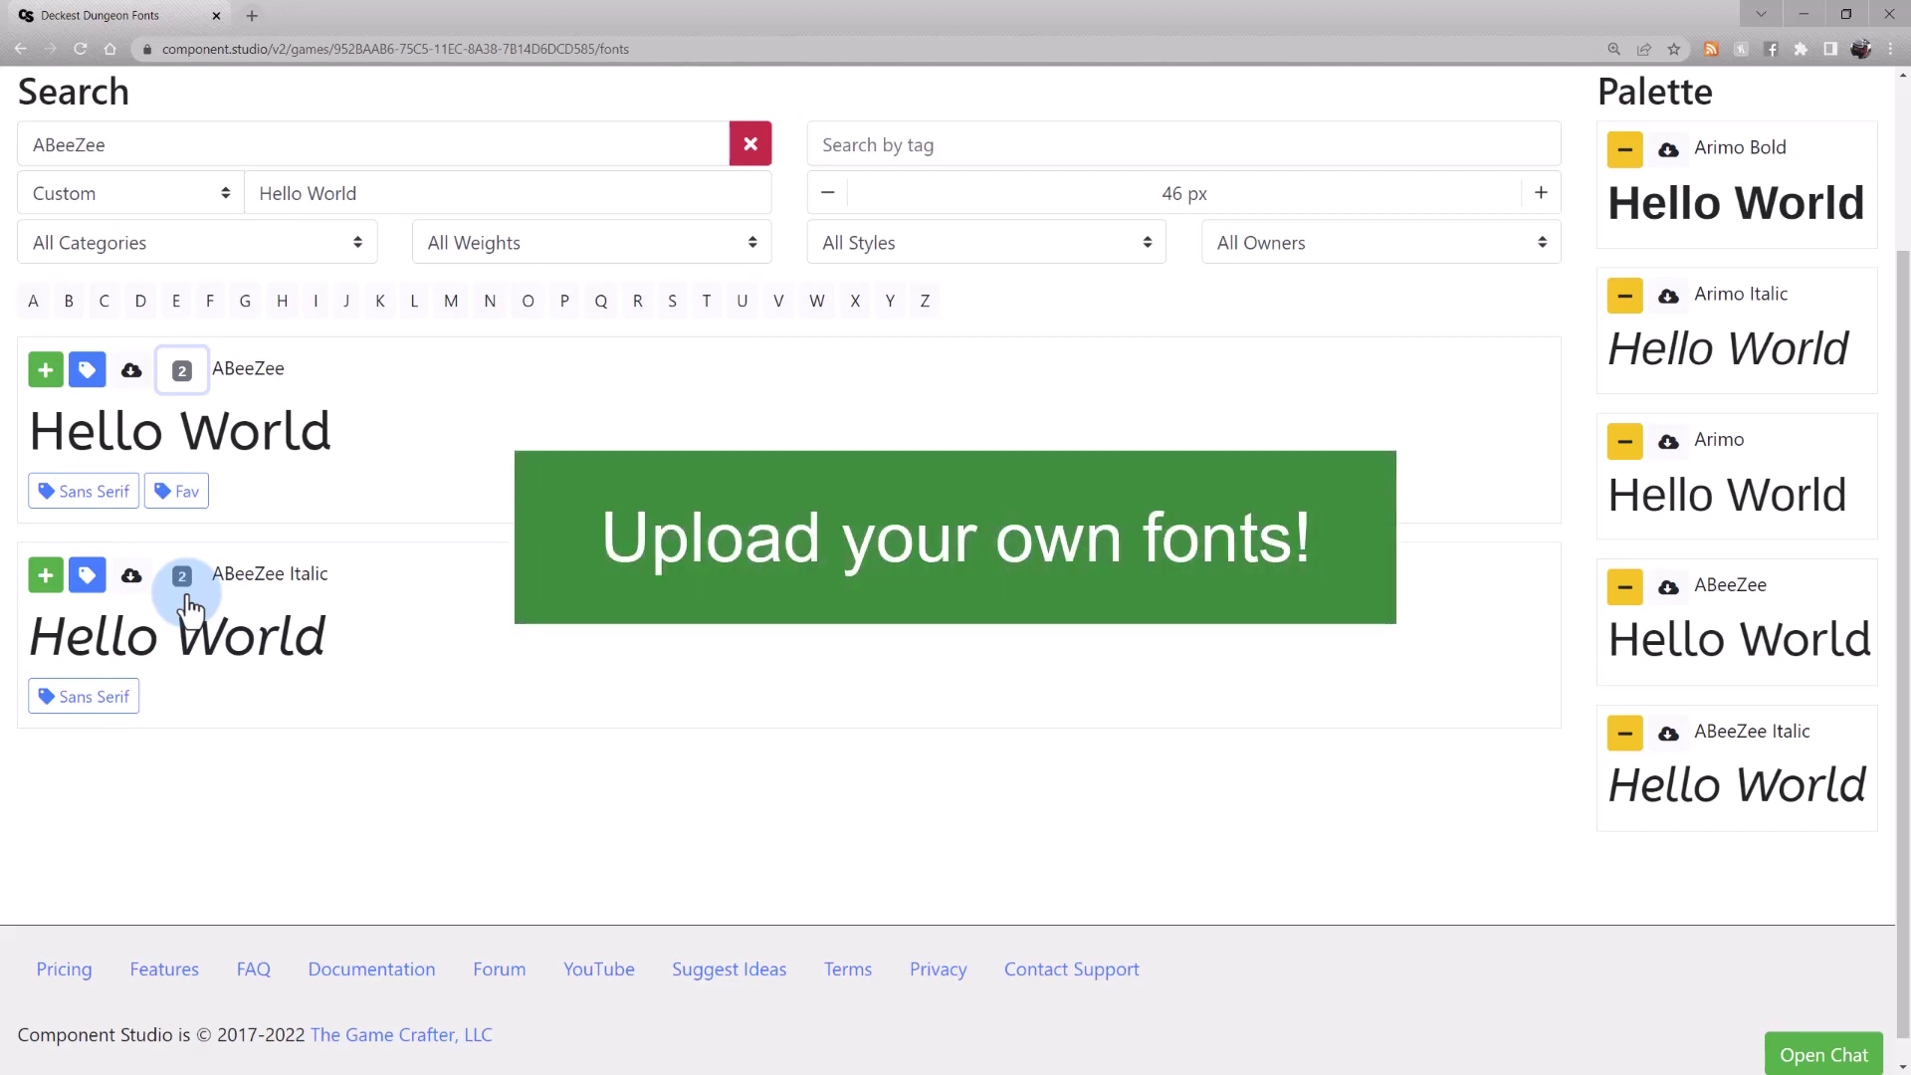
scroll(189, 605, "up", 3)
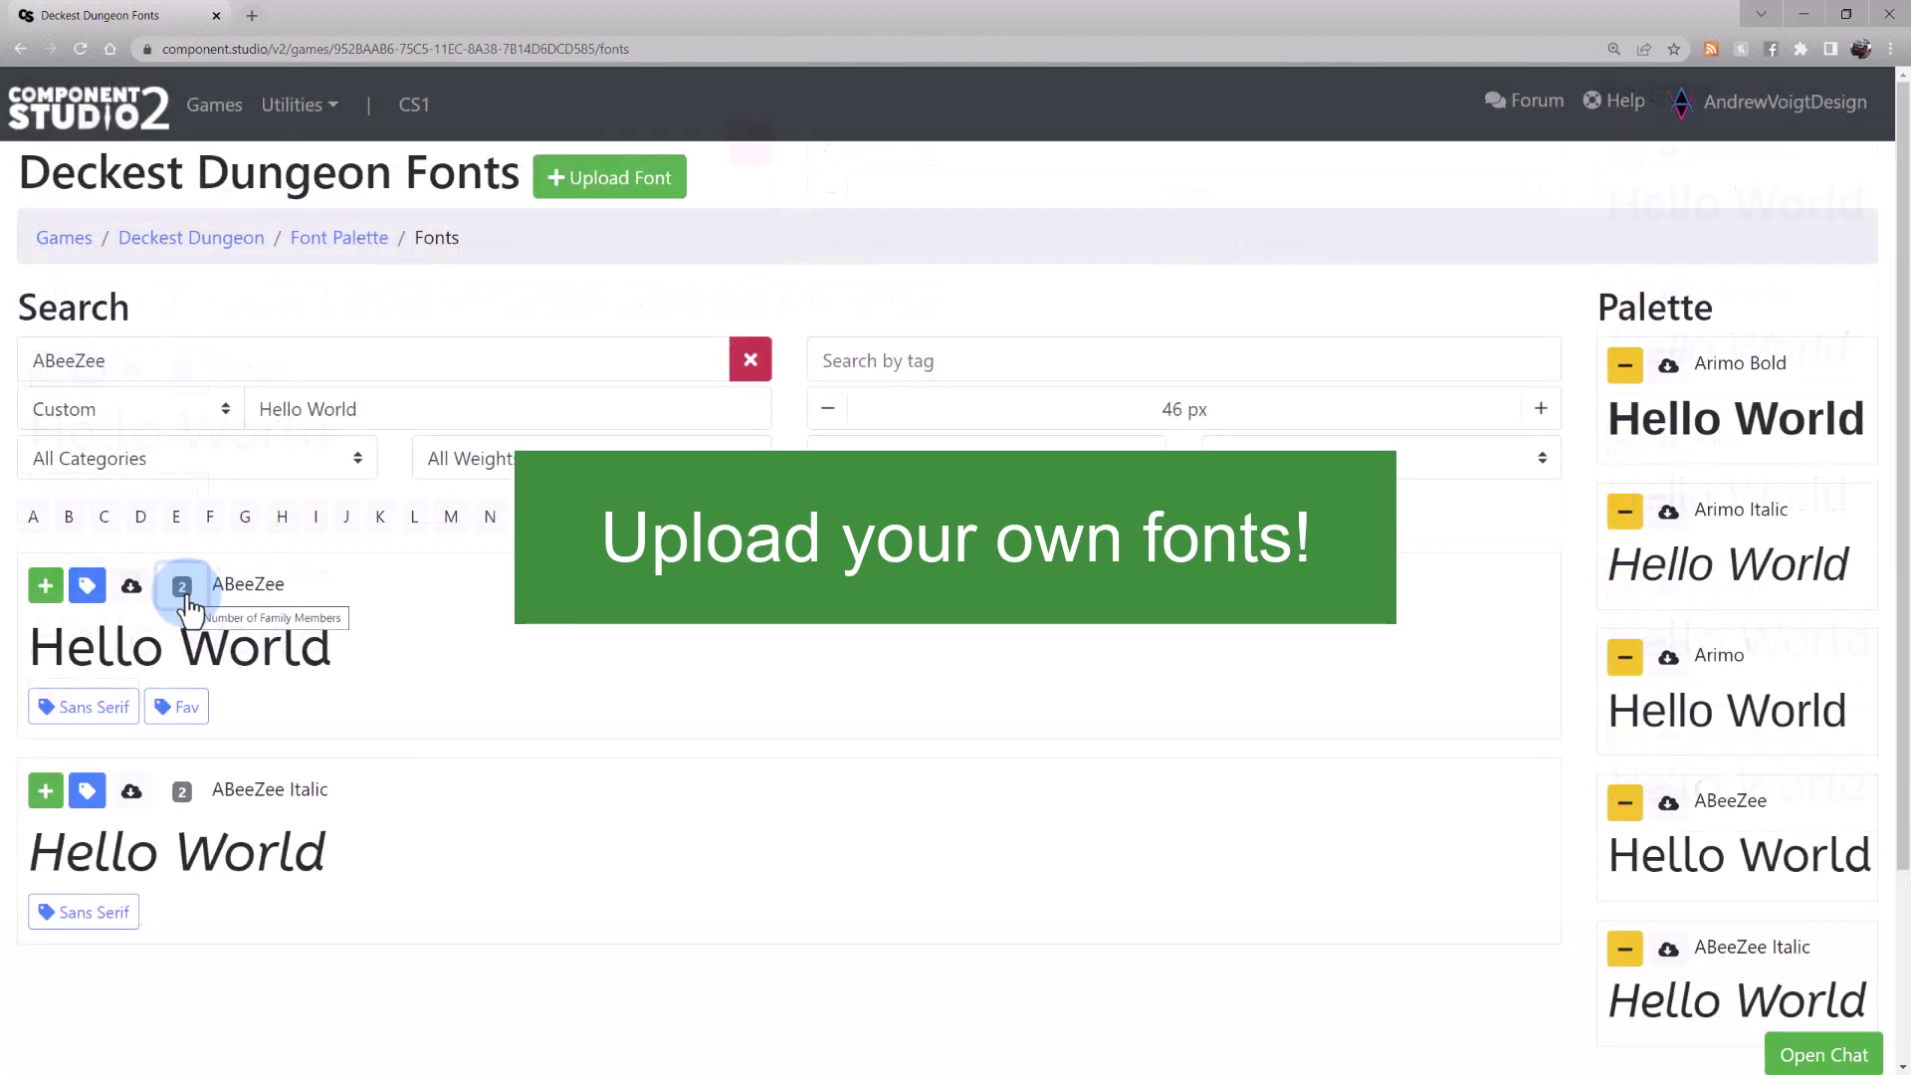
Step: Upload the font file Cromont-Regular.ttf with category Sans-Serif, weight Normal and style Normal
left_click(683, 194)
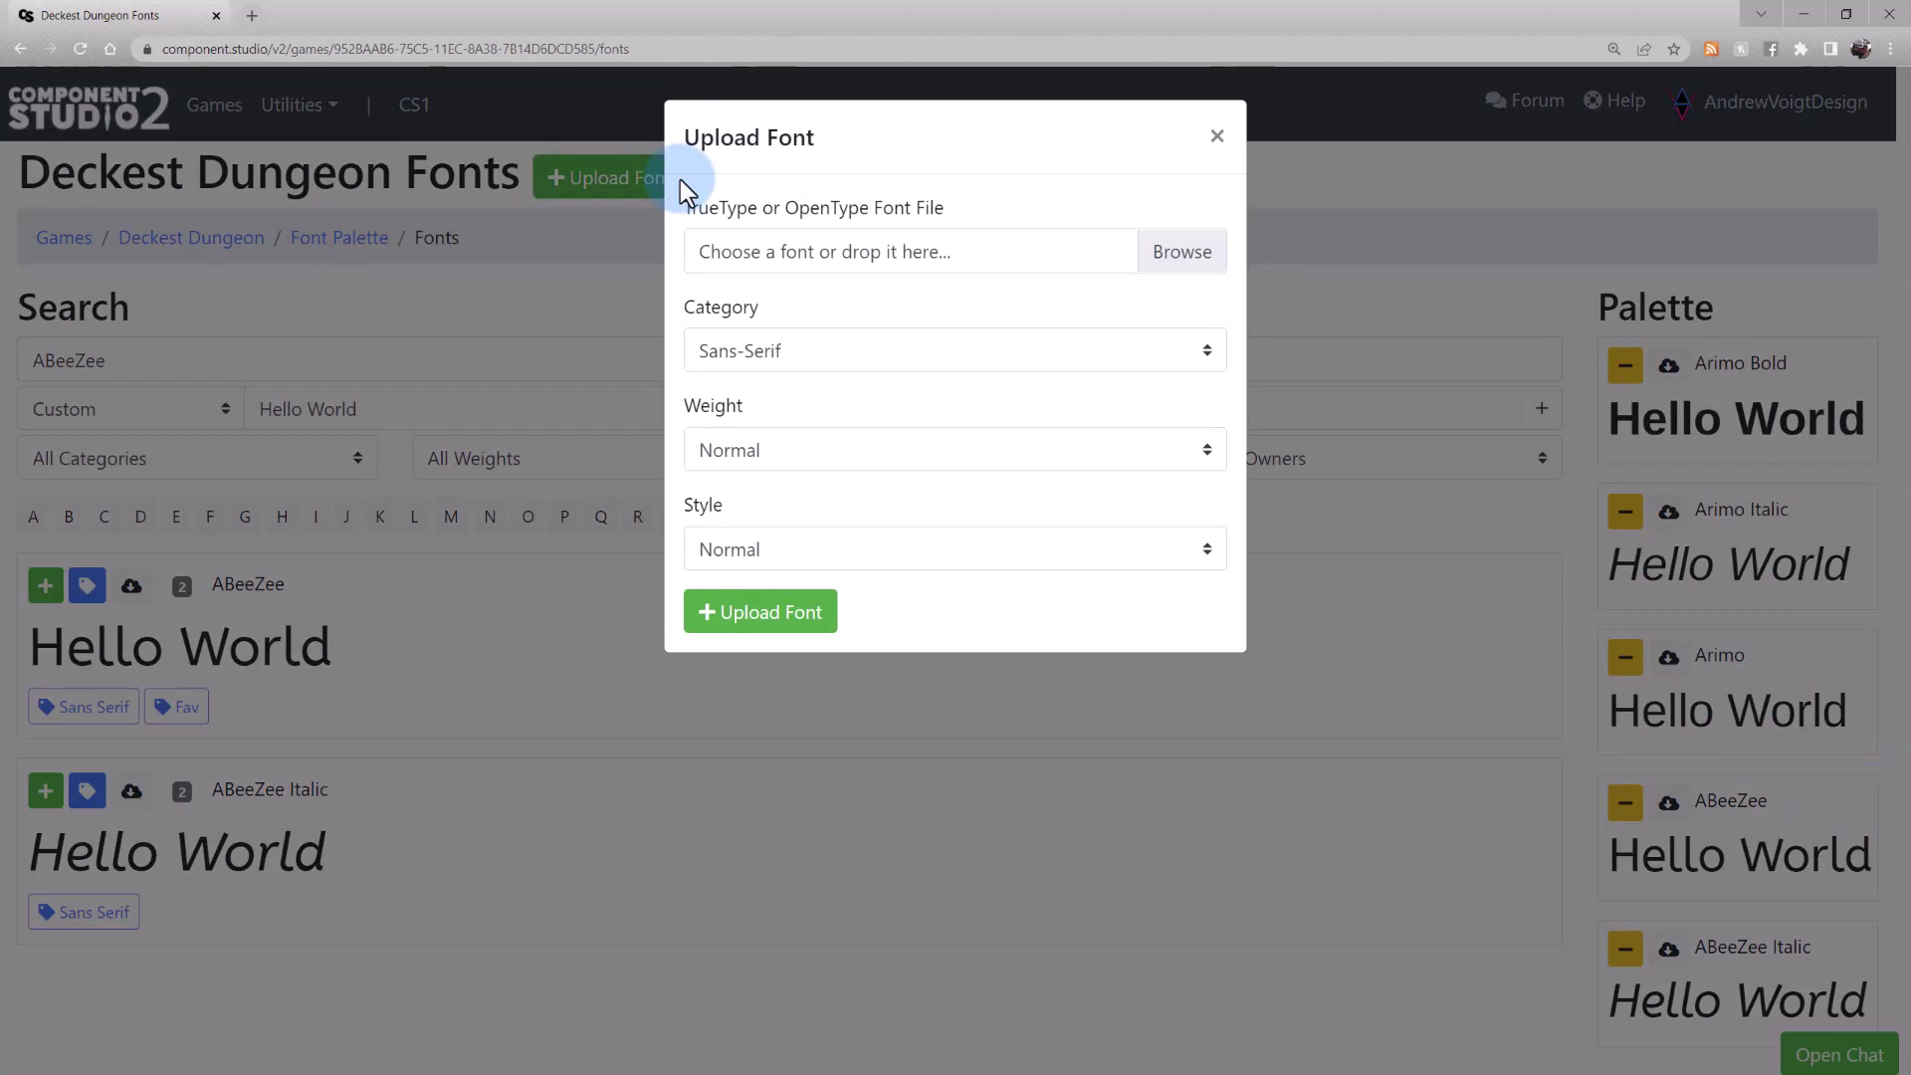
left_click(1197, 263)
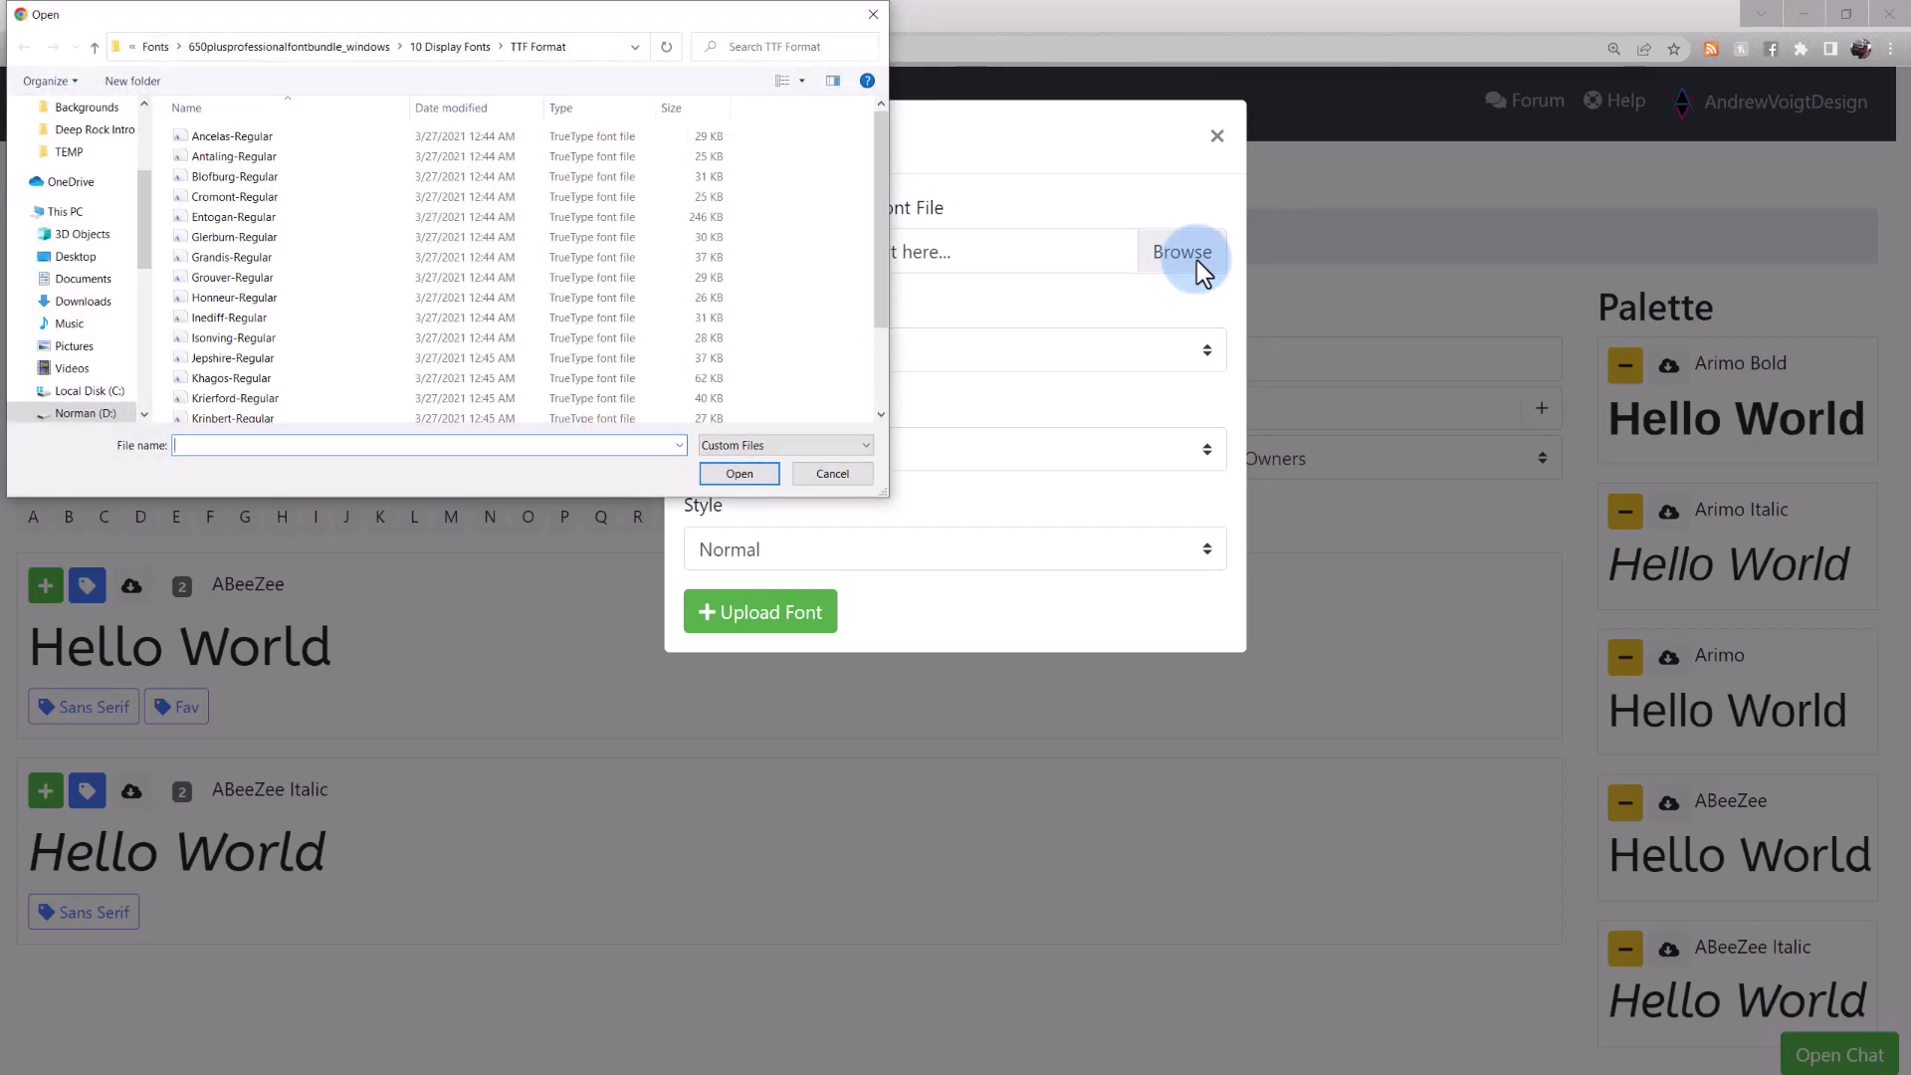
left_click(382, 199)
left_click(739, 474)
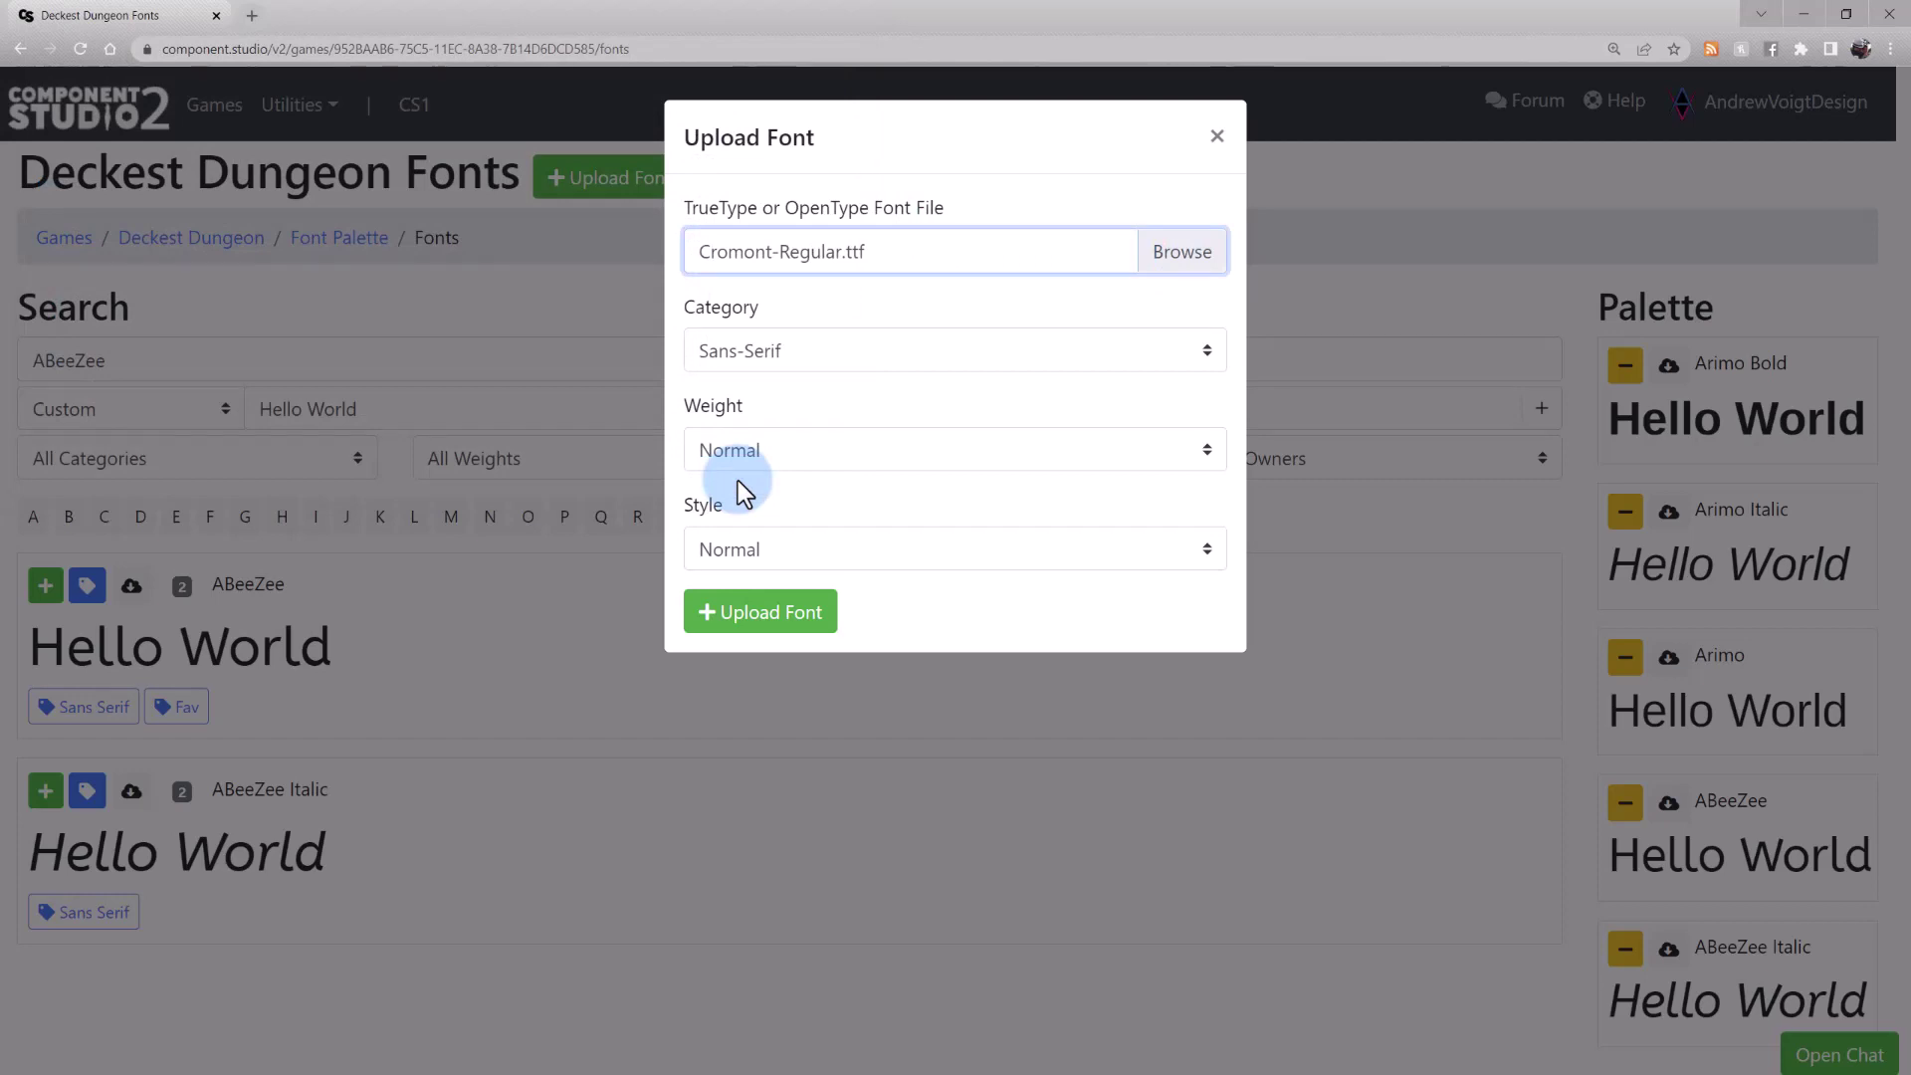
left_click(1198, 360)
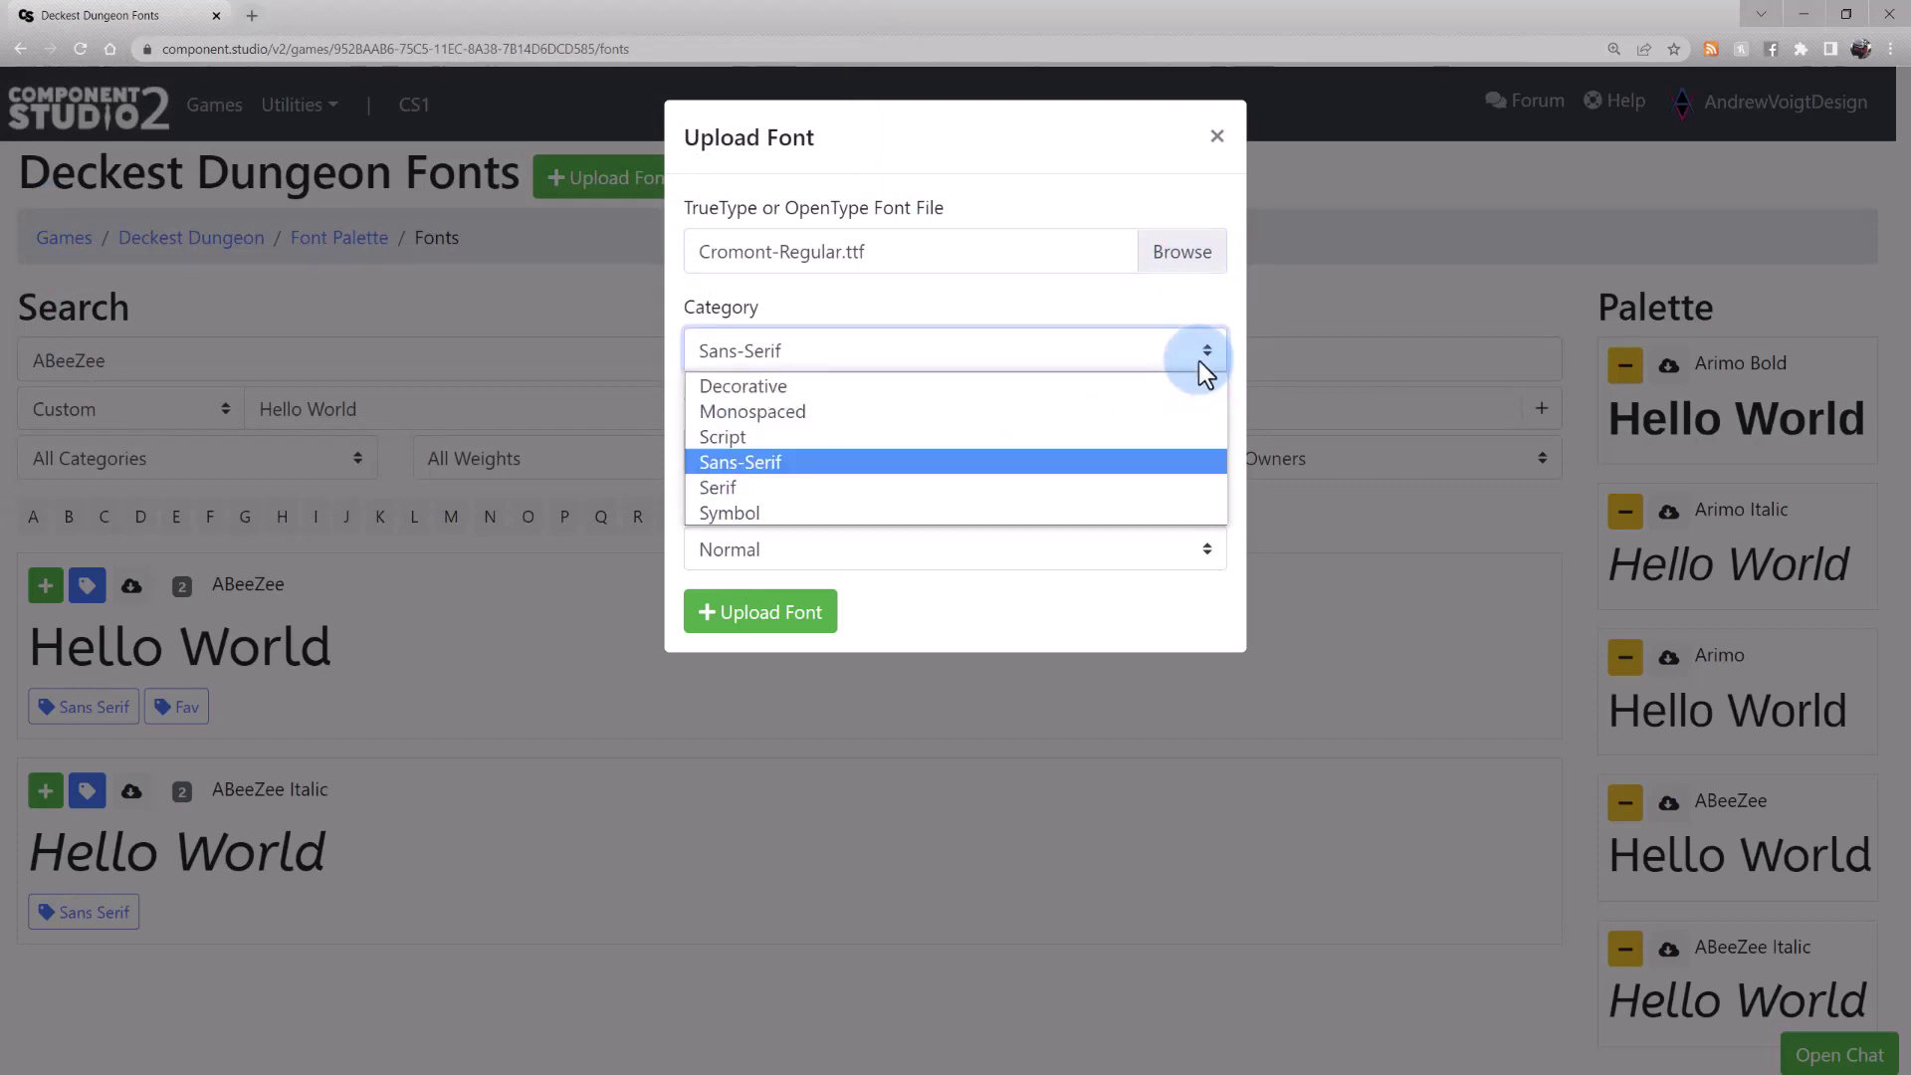
left_click(1199, 360)
left_click(1214, 450)
left_click(1215, 452)
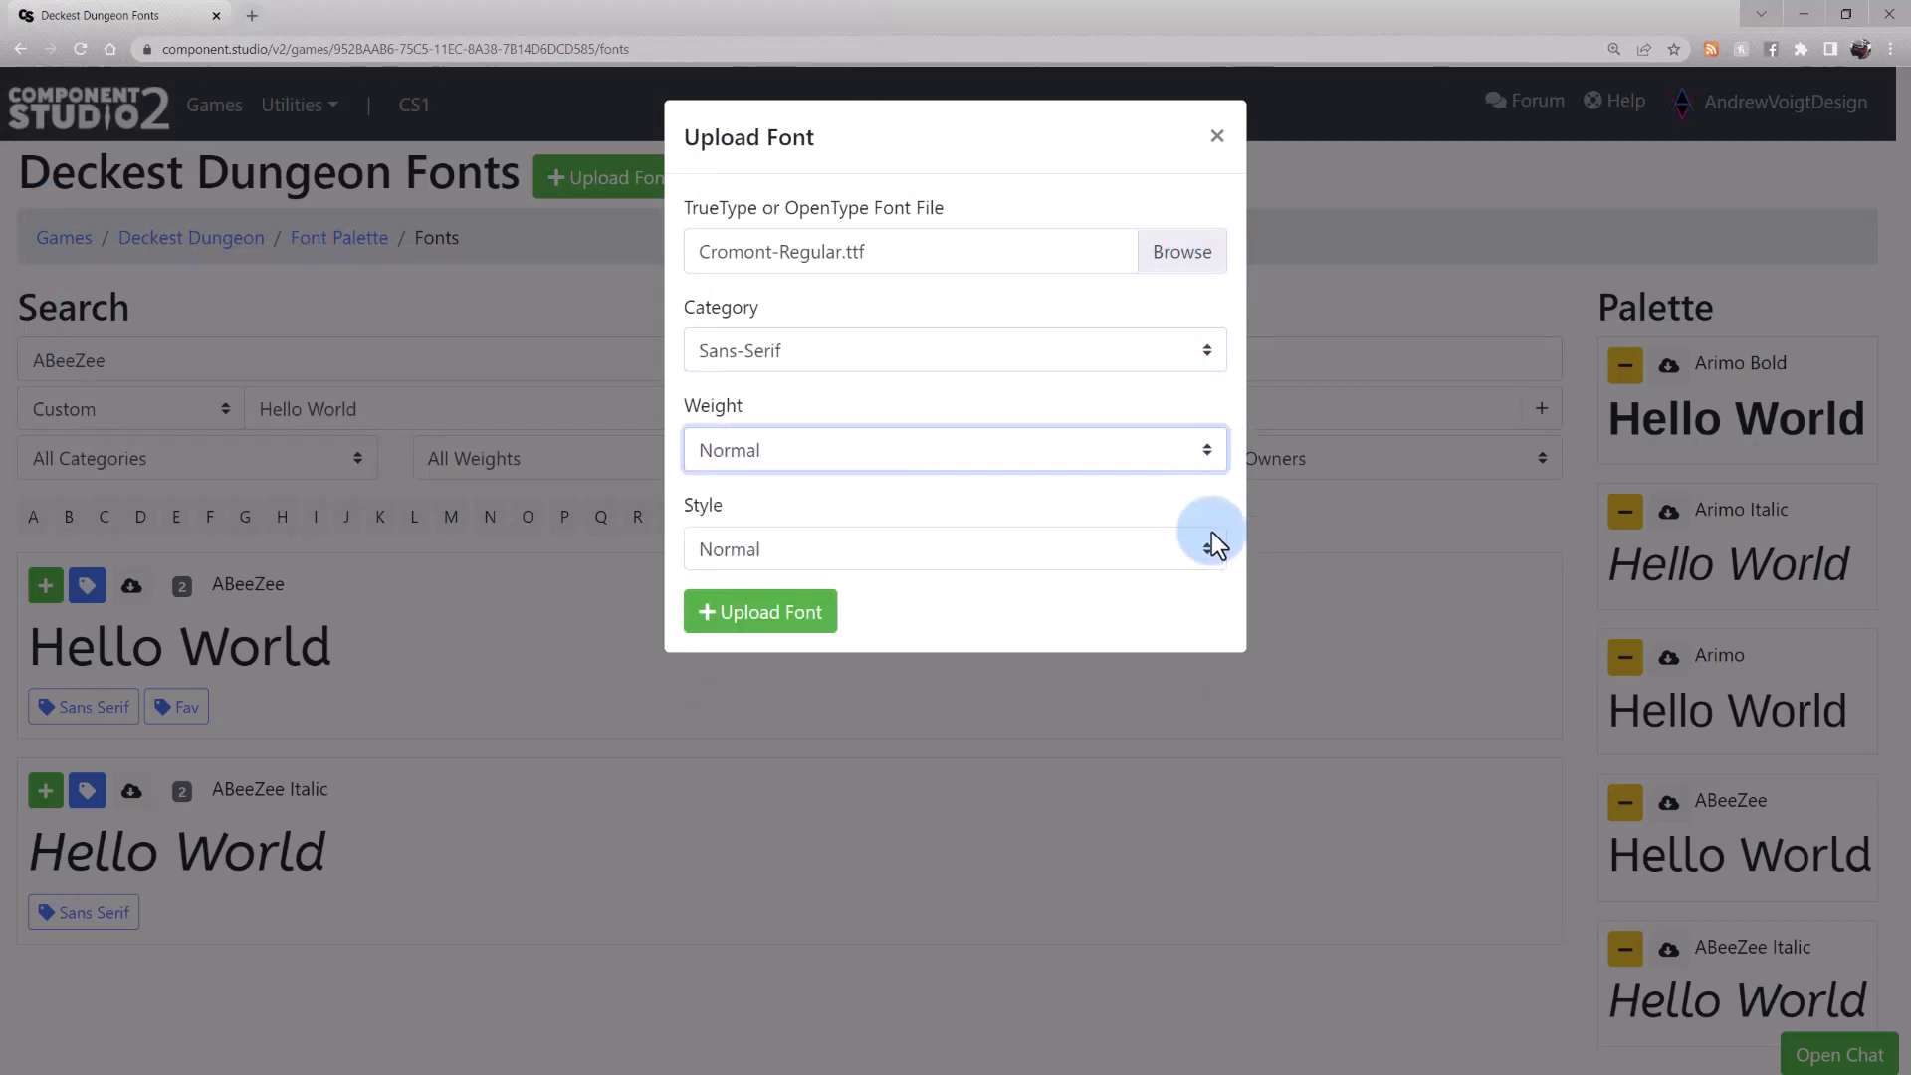
left_click(1206, 543)
left_click(1204, 547)
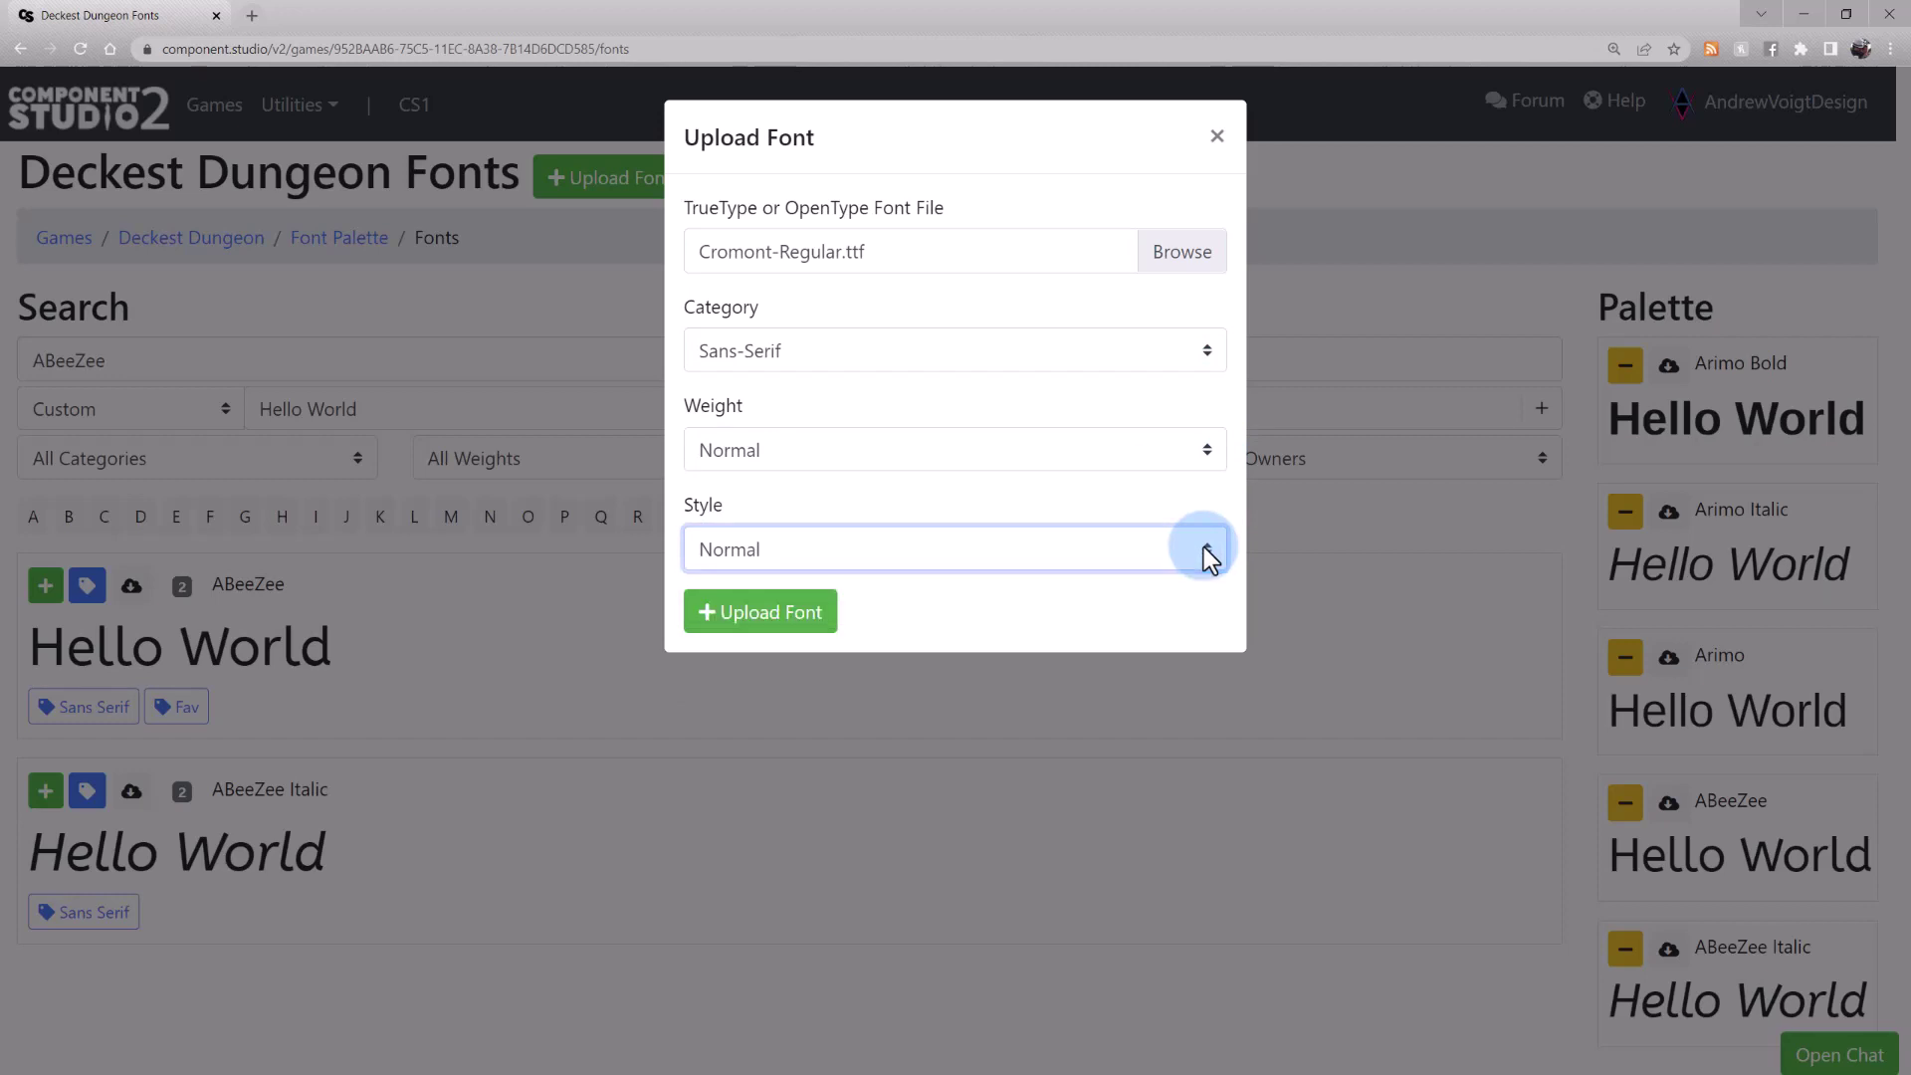
left_click(823, 613)
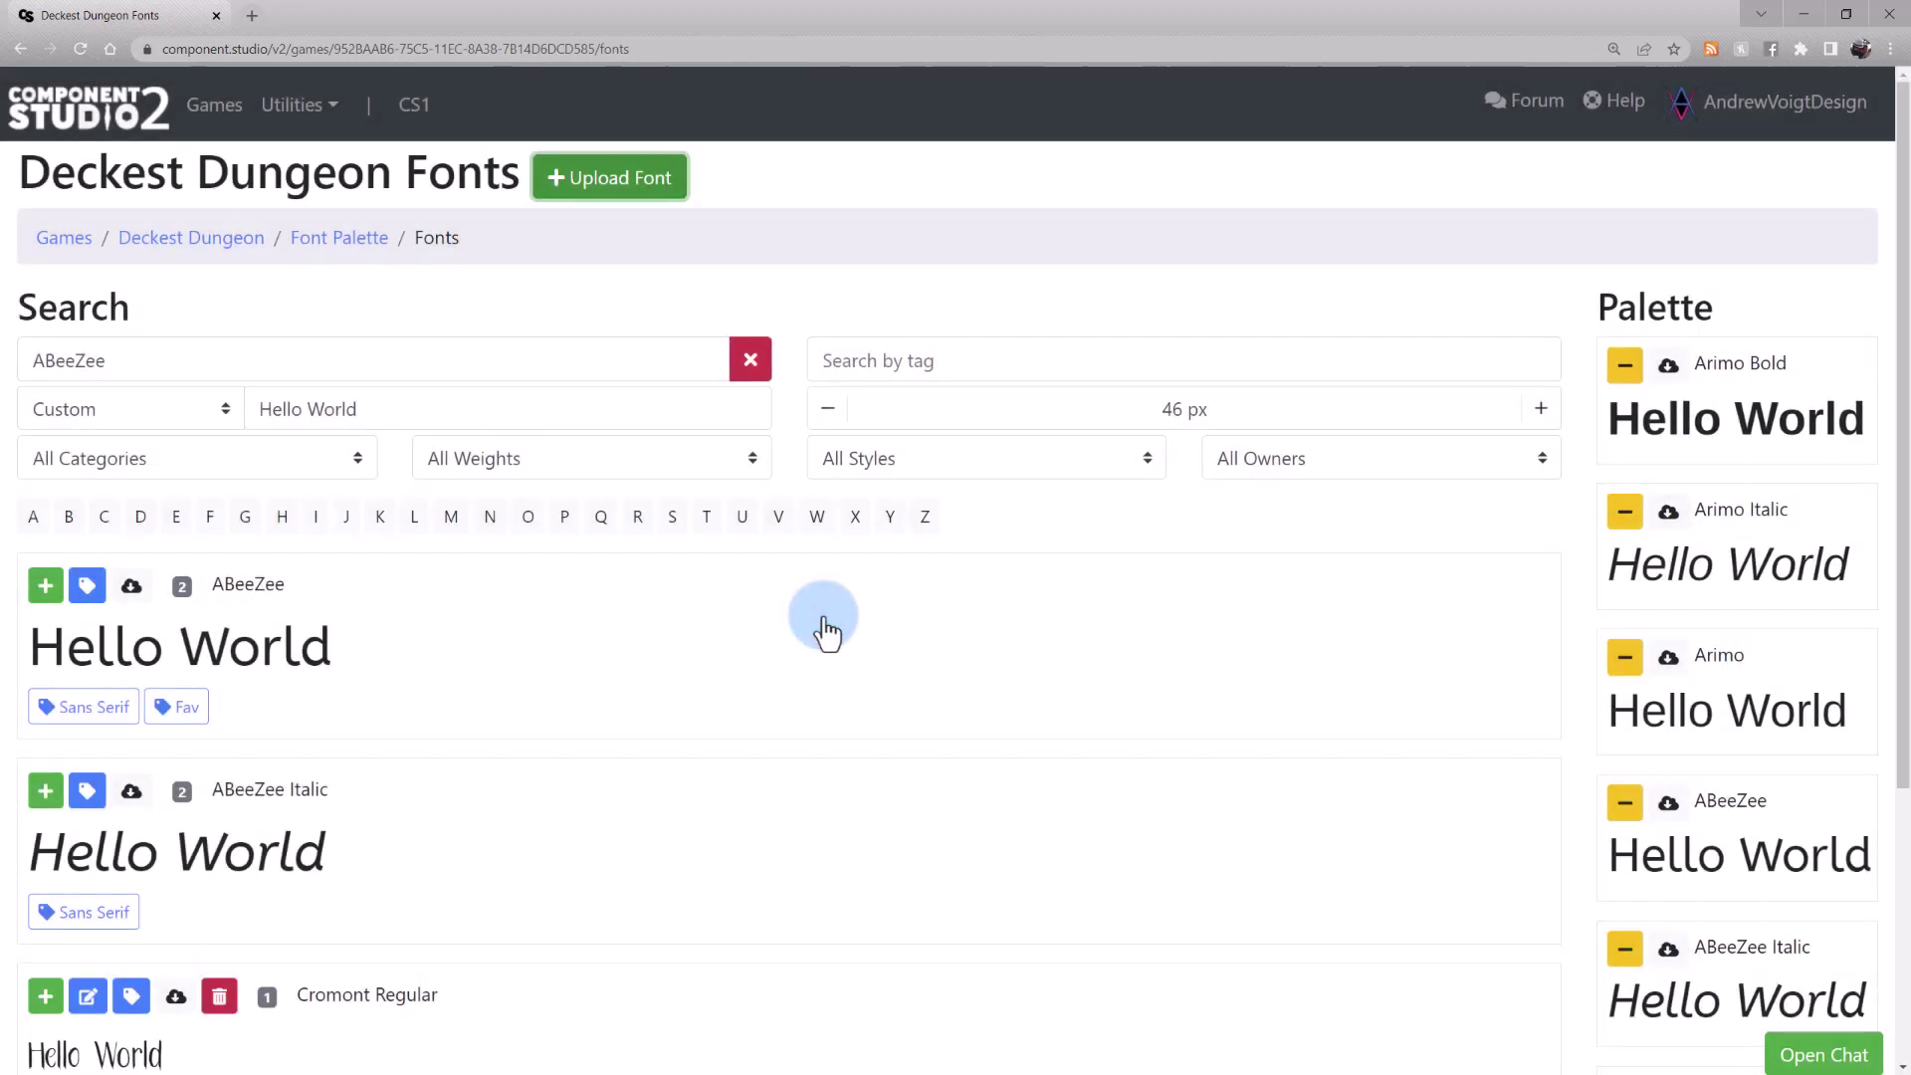
Step: Delete the uploaded Cromont Regular font from the library and confirm the deletion
scroll(827, 618, "down", 1)
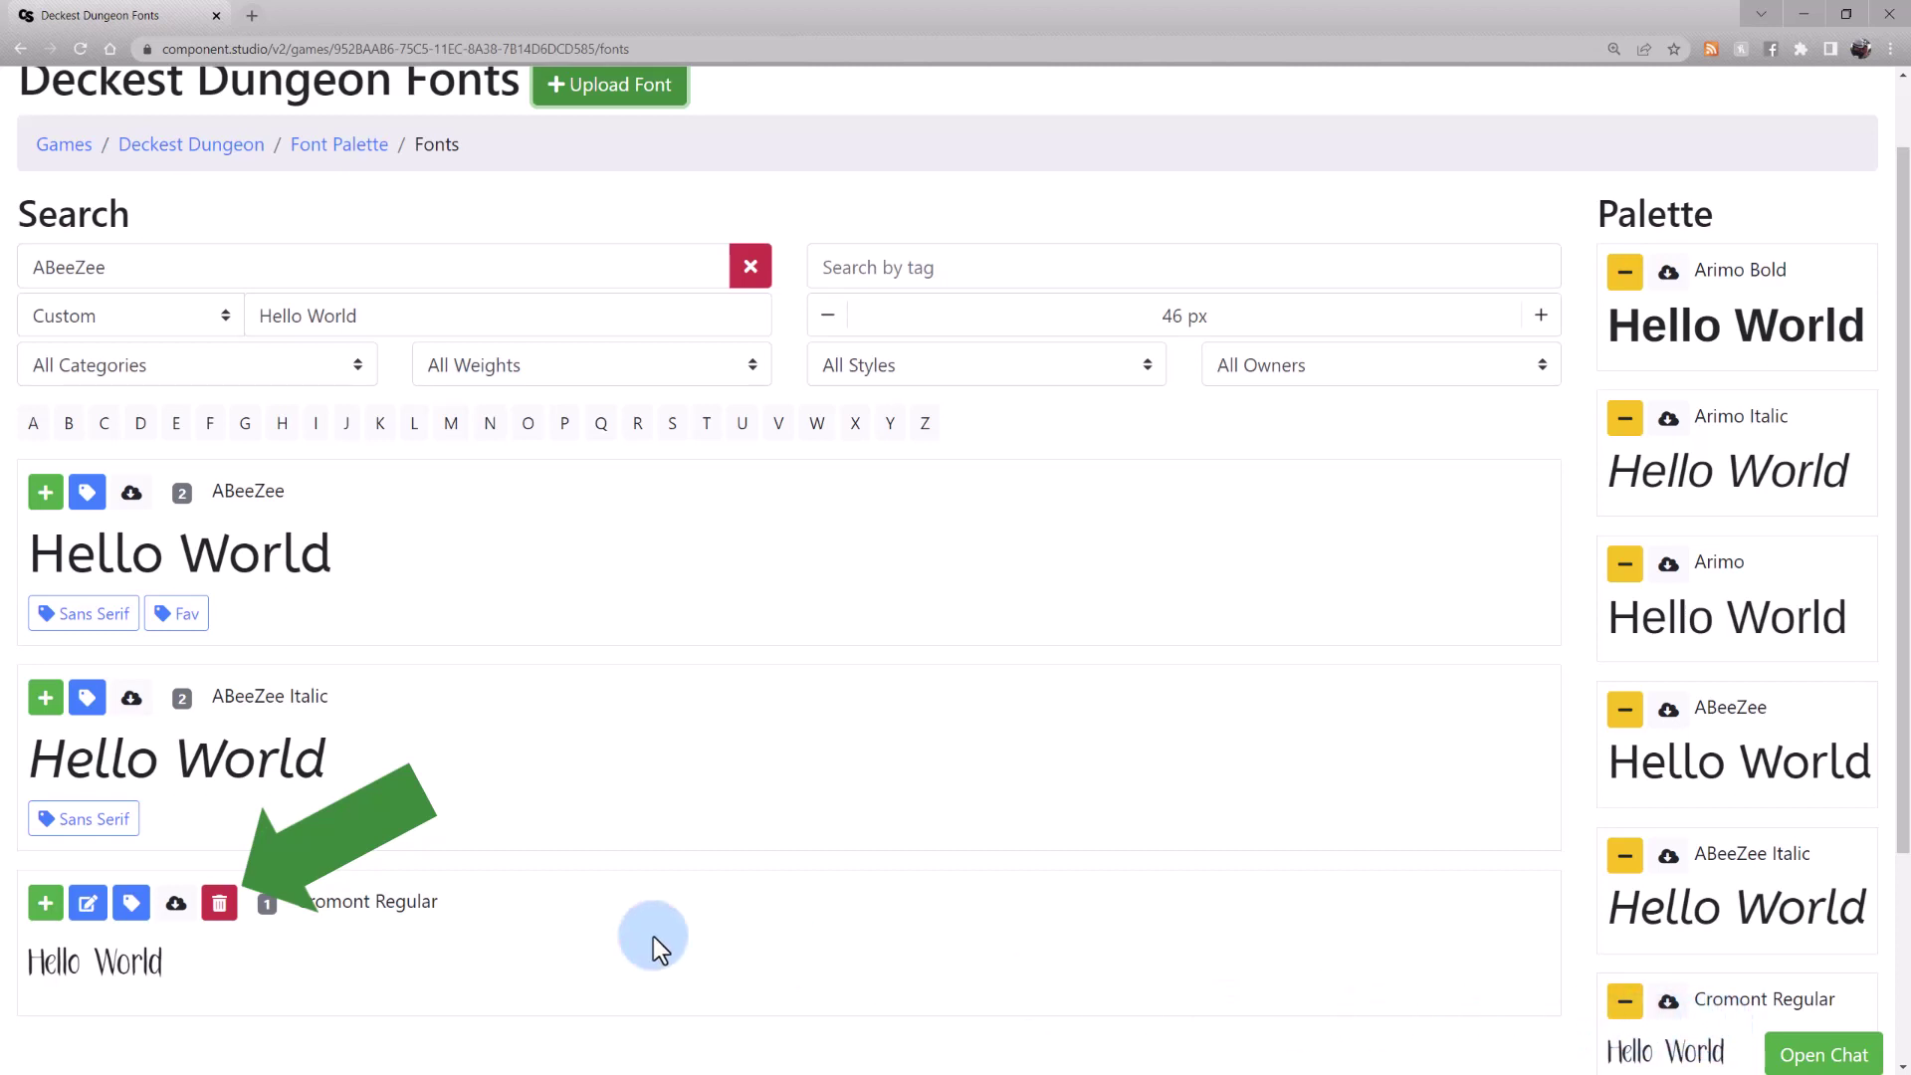
left_click(220, 903)
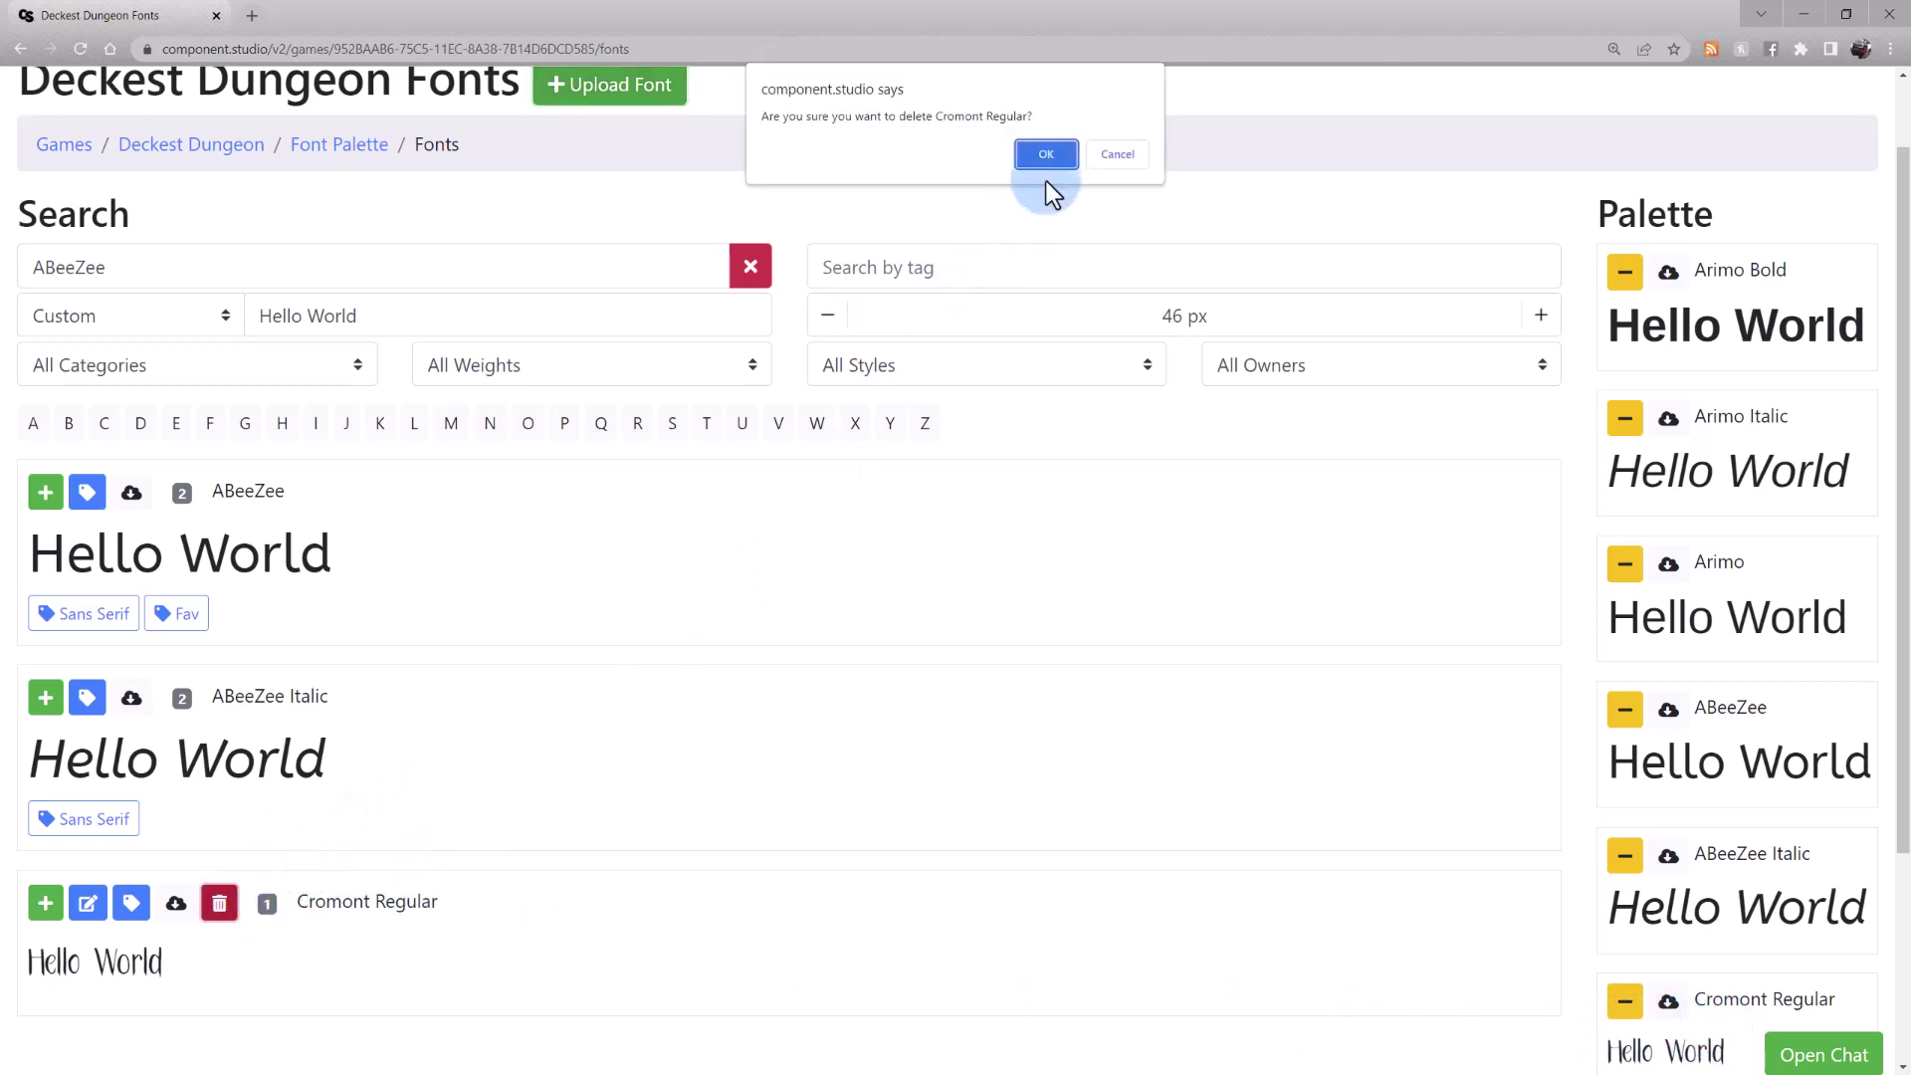
left_click(1066, 159)
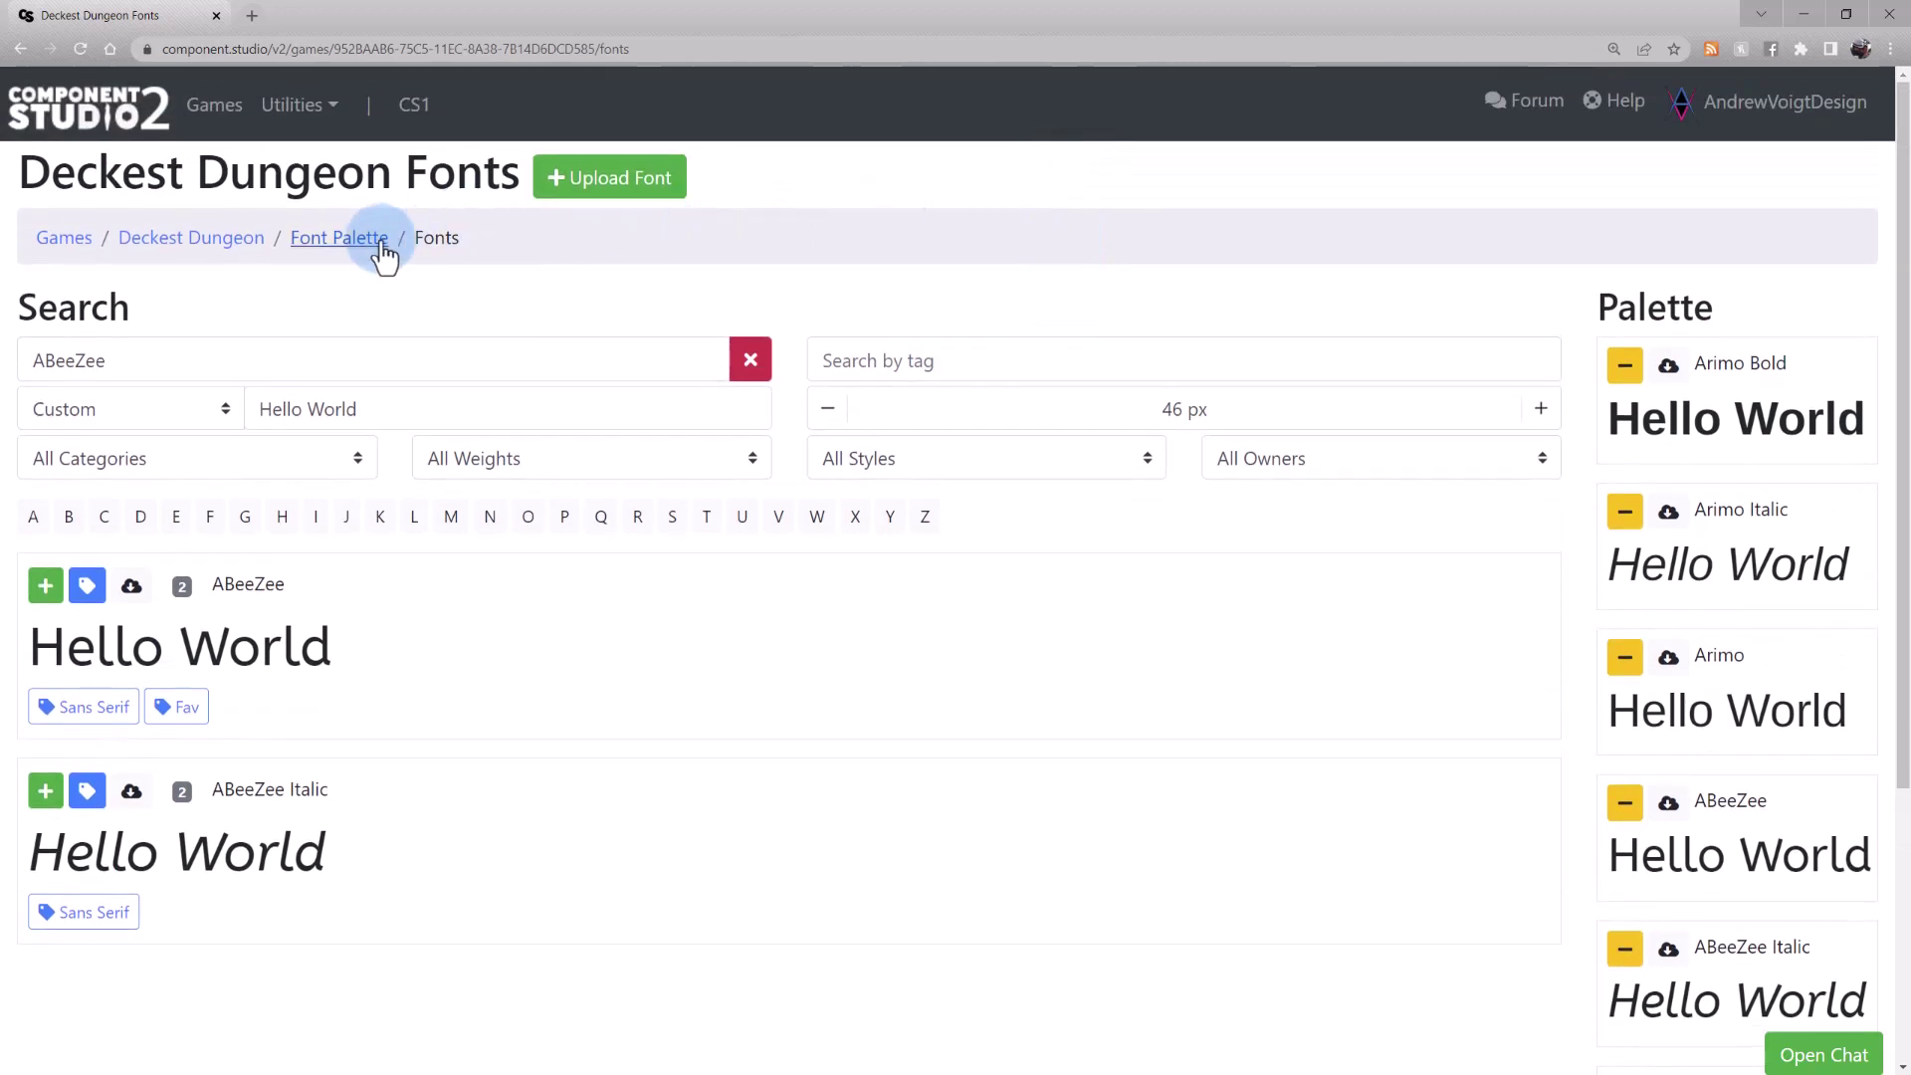
Step: Return to the game's font palette to examine the fonts it contains
left_click(353, 244)
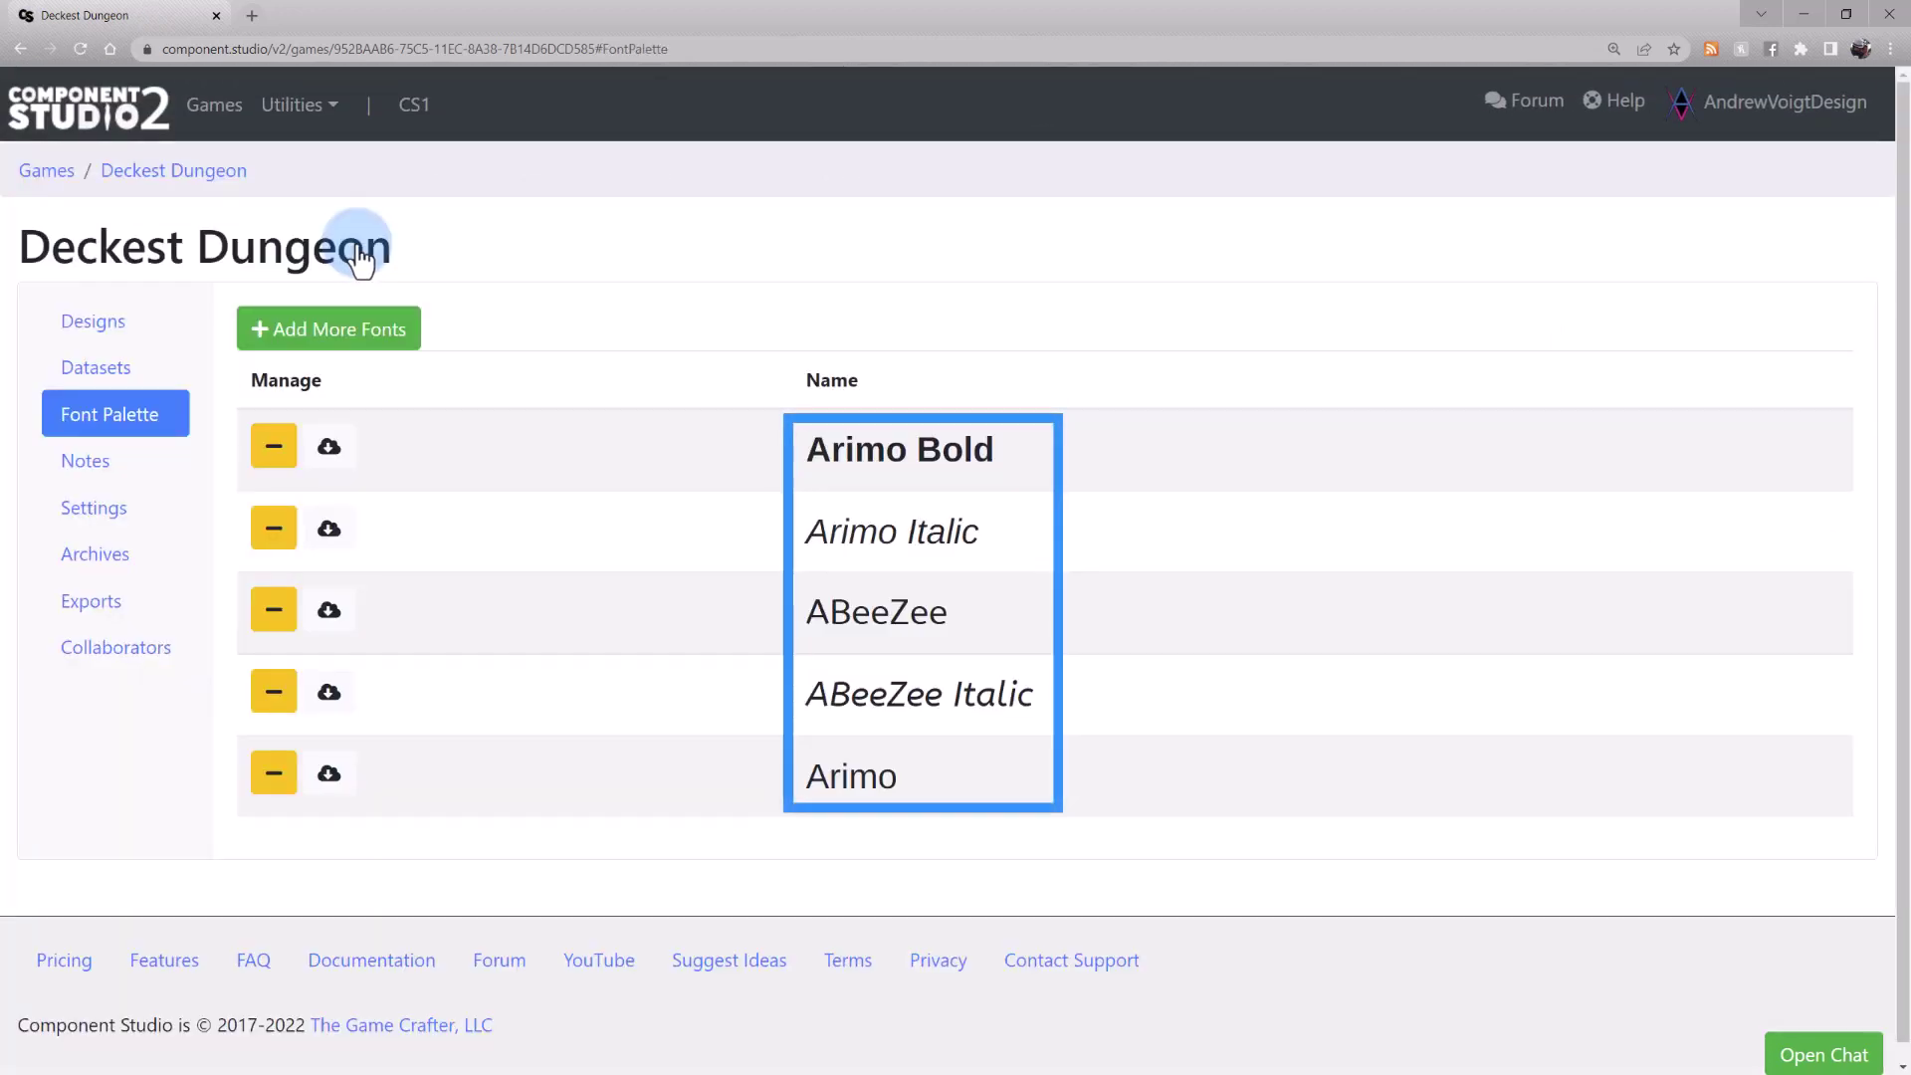